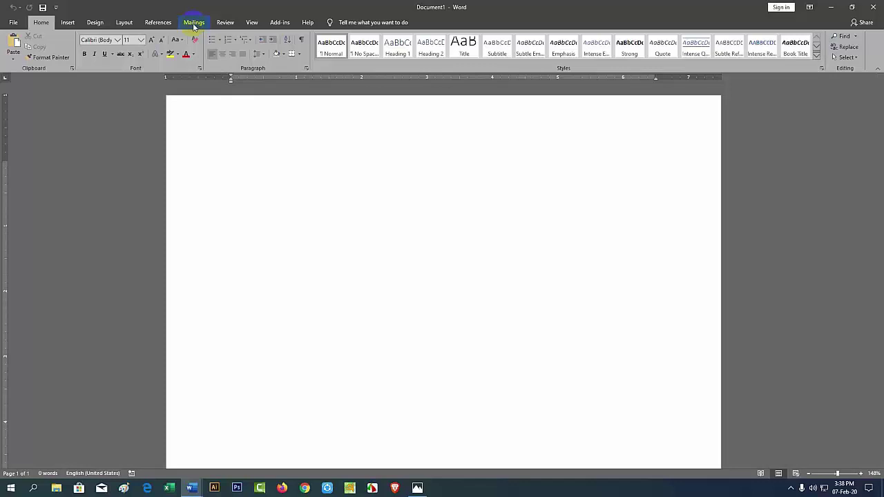
- Show the Mailings tab in the blank Word document
{"action": "left_click", "coordinate": [193, 23]}
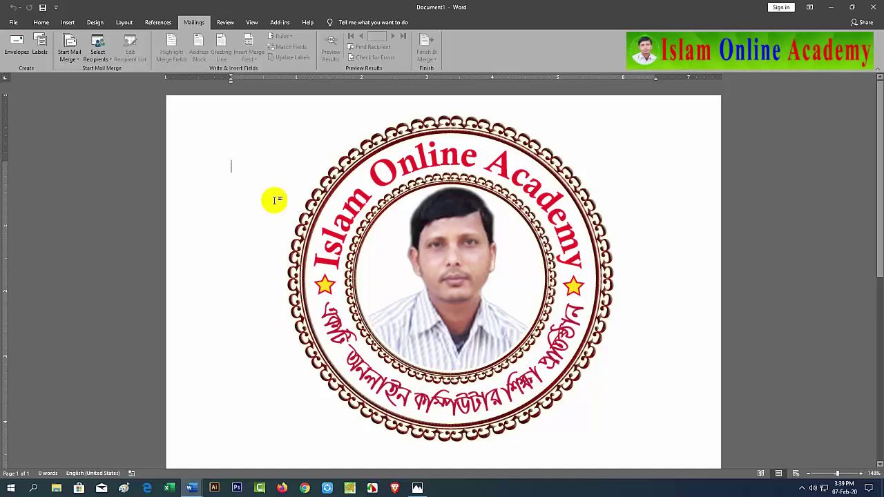
- Switch to the browser showing the Islam Online Academy YouTube videos page
{"action": "left_click", "coordinate": [417, 488]}
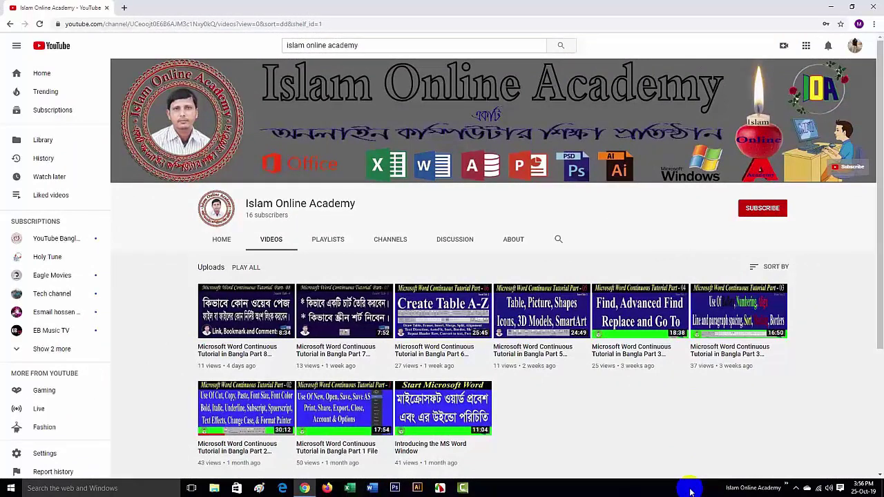
- Subscribe to Islam Online Academy and set channel notifications to All
{"action": "left_click", "coordinate": [760, 211]}
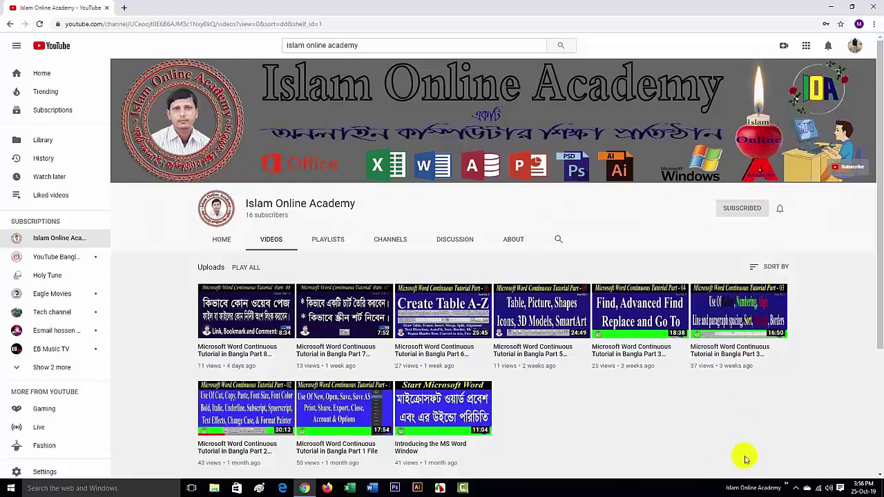
{"action": "left_click", "coordinate": [780, 207]}
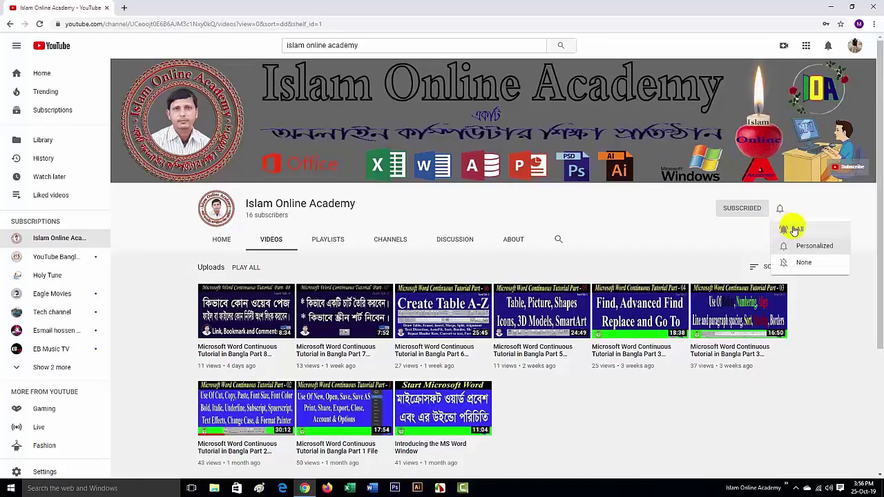
{"action": "left_click", "coordinate": [794, 230]}
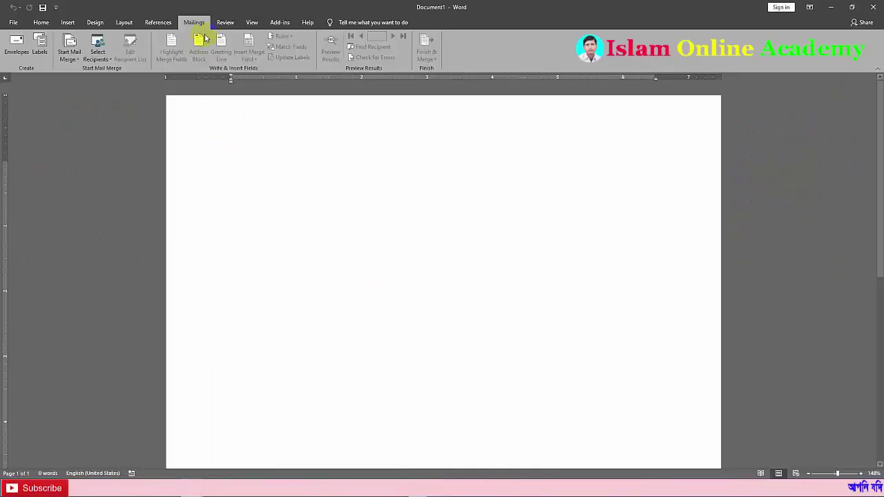
- Open the Envelopes and Labels dialog from Mailings, staying on the Envelopes page
{"action": "left_click", "coordinate": [196, 23]}
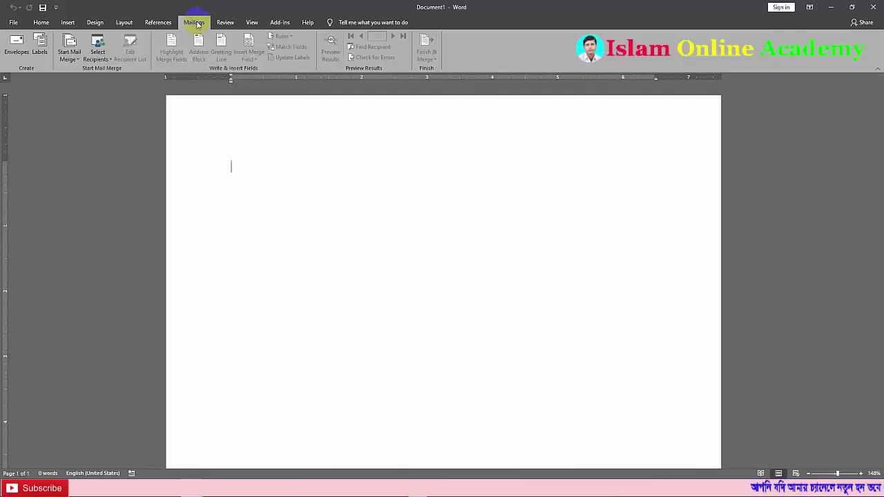
{"action": "left_click", "coordinate": [18, 45]}
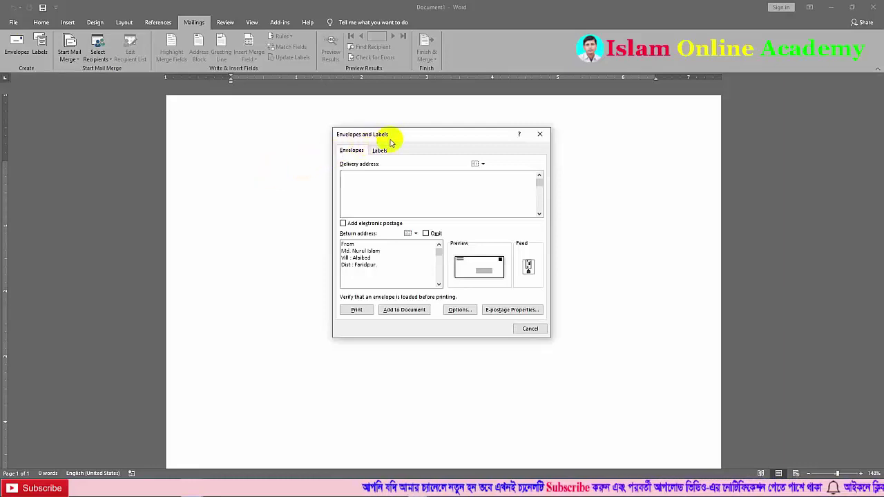
{"action": "left_click", "coordinate": [354, 152]}
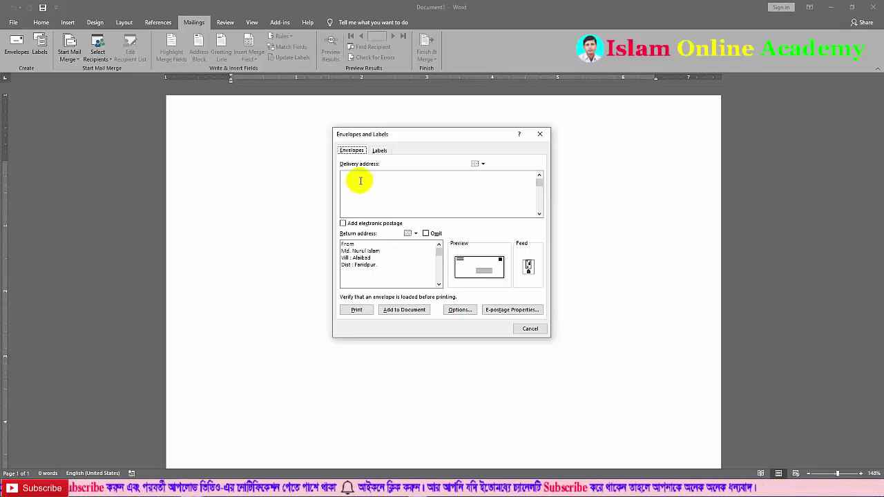
- Paste a copy of the four-line return address into the delivery address box
{"action": "left_click", "coordinate": [359, 181]}
{"action": "left_click_drag", "start_coordinate": [345, 244], "coordinate": [380, 264]}
{"action": "key", "text": "ctrl+c"}
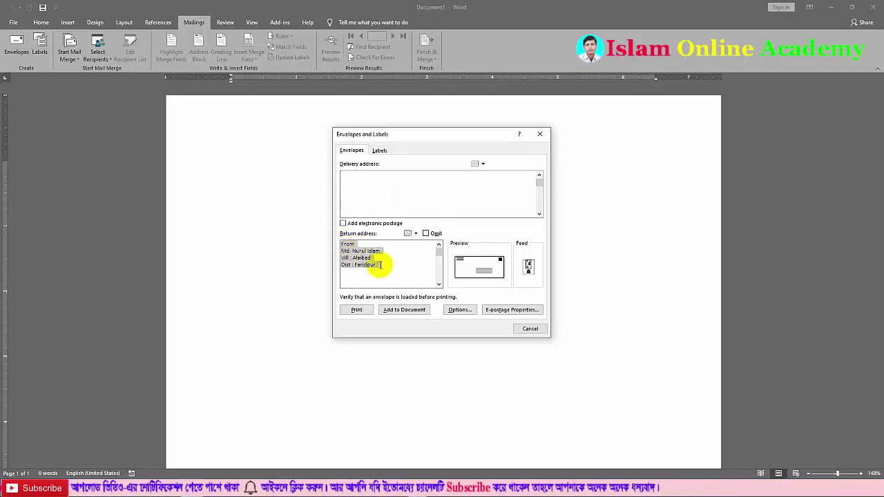
{"action": "left_click", "coordinate": [349, 179]}
{"action": "left_click", "coordinate": [348, 179]}
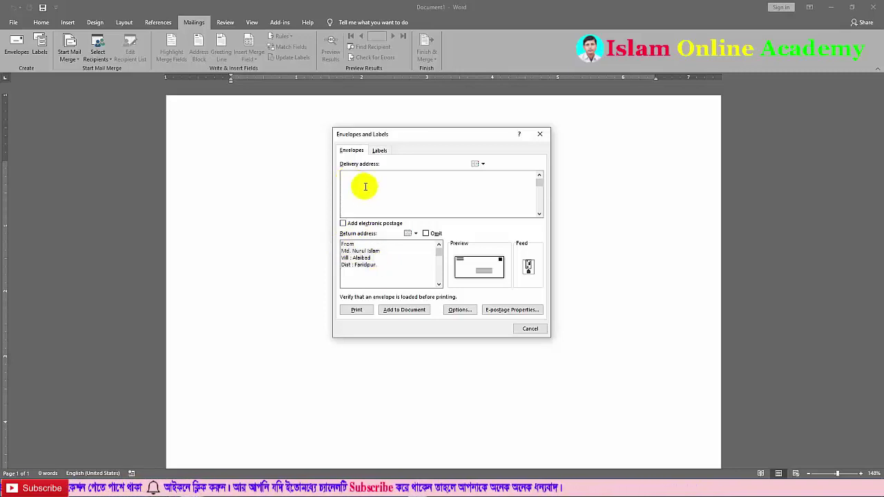
{"action": "key", "text": "ctrl+v"}
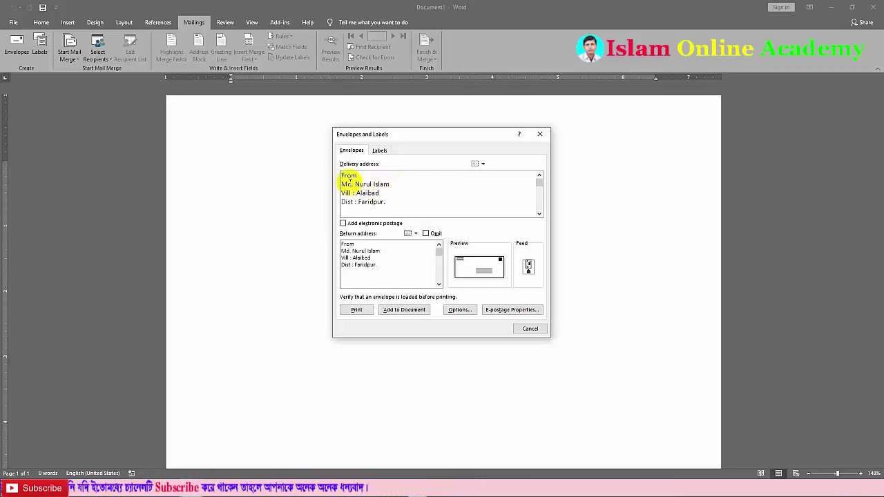
- Change From to To and replace the name with the recipient's name in the delivery address
{"action": "left_click", "coordinate": [357, 176]}
{"action": "type", "text": "To"}
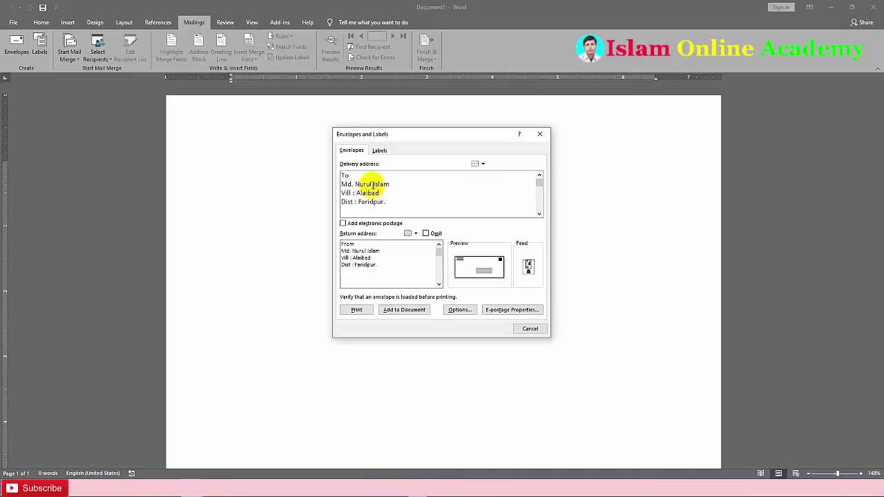
{"action": "left_click", "coordinate": [372, 184]}
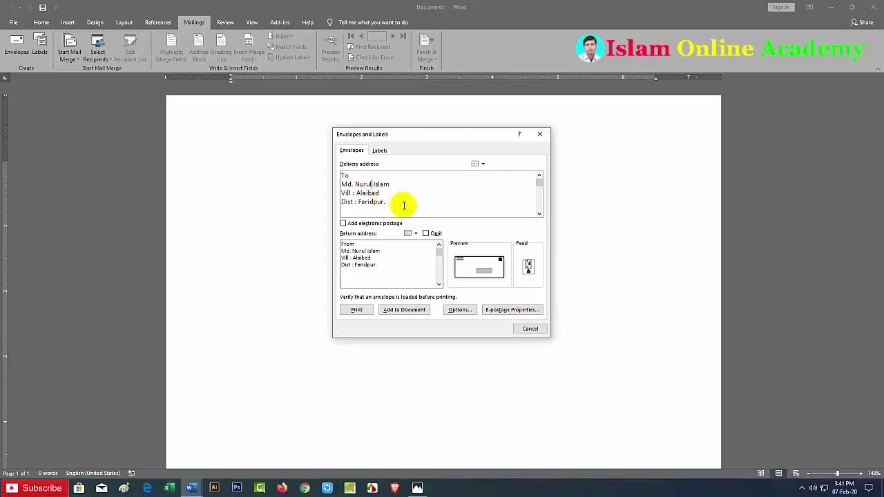
{"action": "key", "text": "BackSpace"}
{"action": "key", "text": "BackSpace"}
{"action": "key", "text": "BackSpace"}
{"action": "key", "text": "BackSpace"}
{"action": "key", "text": "BackSpace"}
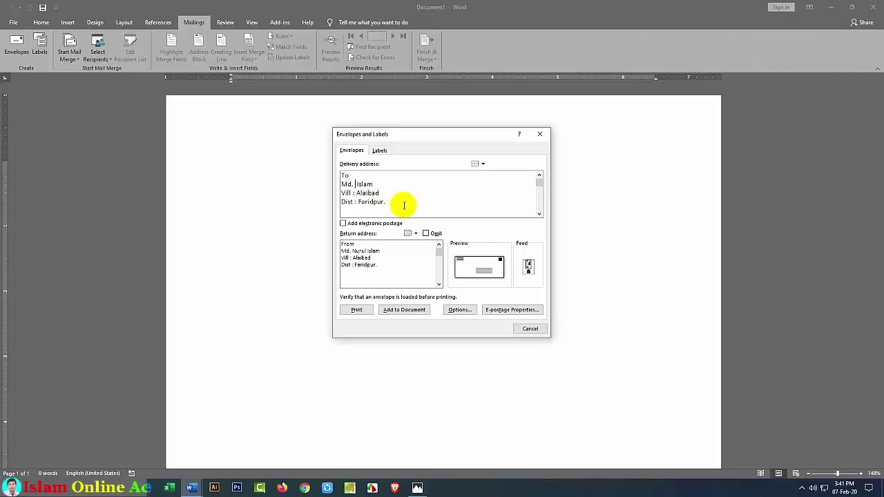
{"action": "type", "text": "Ta"}
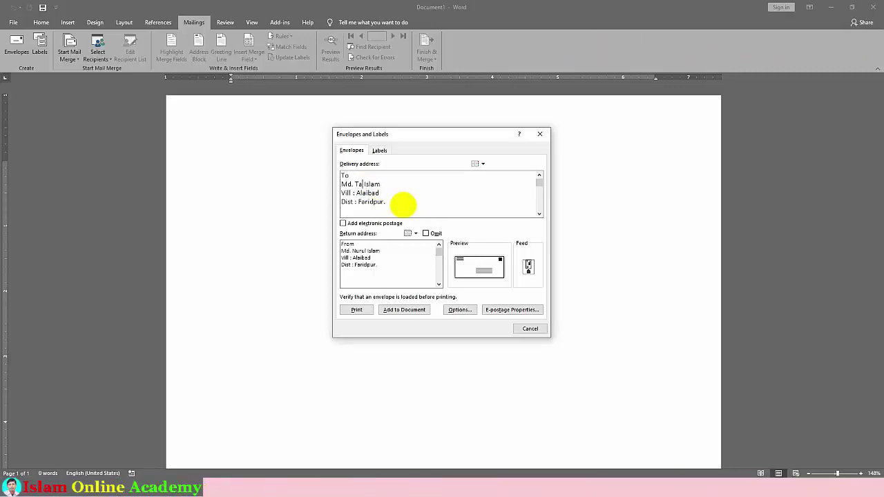
{"action": "type", "text": "riqu"}
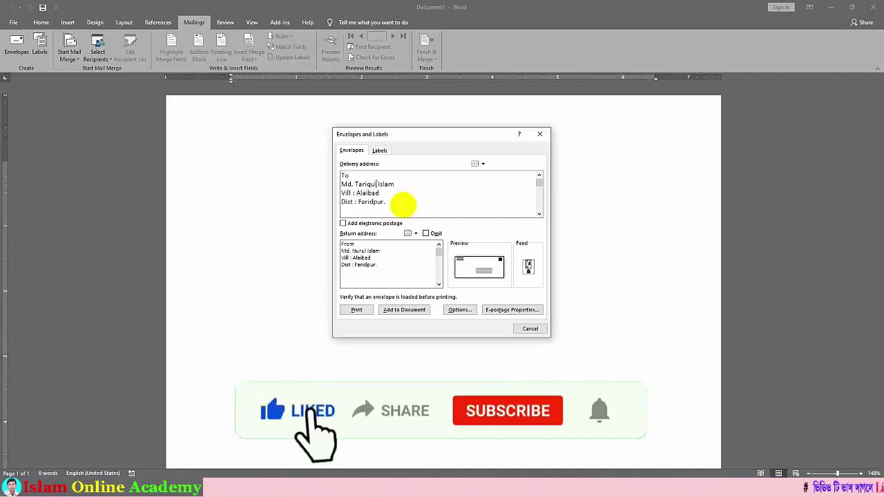
{"action": "type", "text": "l"}
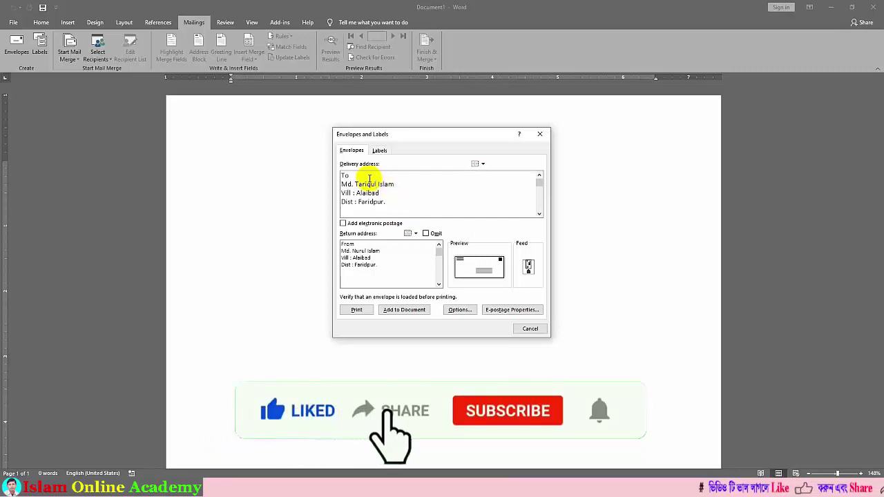
{"action": "left_click", "coordinate": [358, 178]}
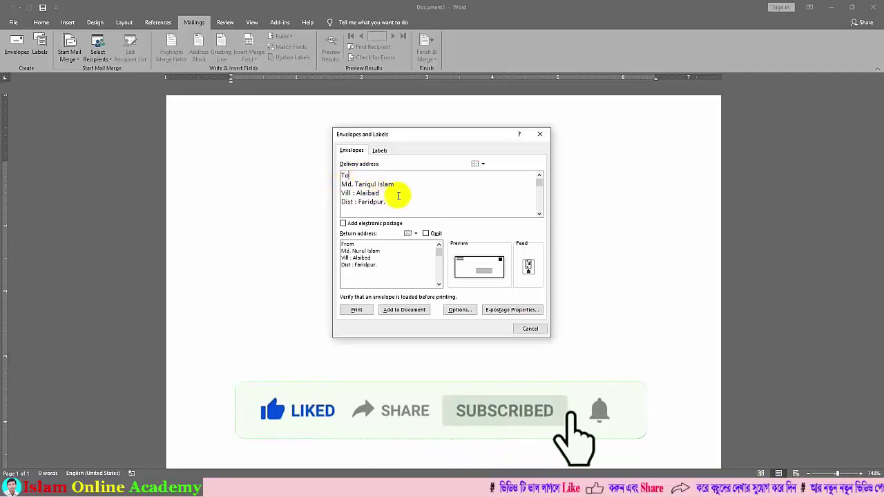
{"action": "left_click", "coordinate": [387, 250]}
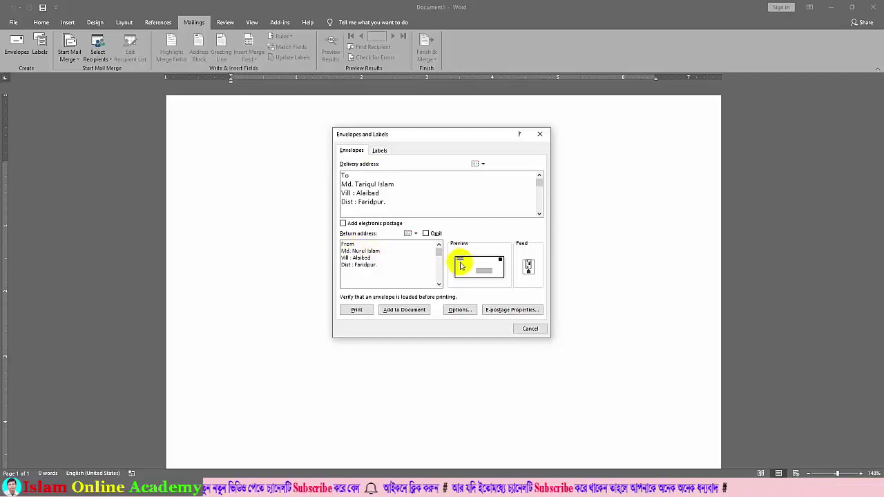
- Place the return address 0.6" left, 0.8" top and the delivery address 1.6" top
{"action": "left_click", "coordinate": [458, 311]}
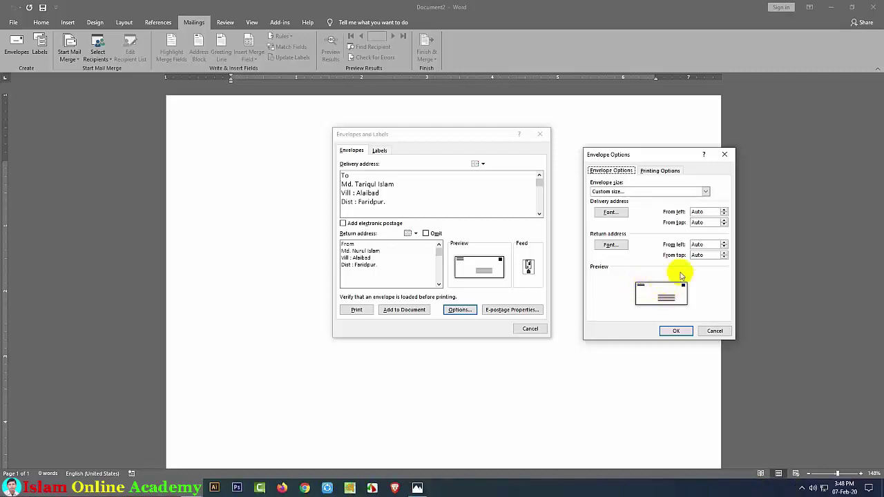
{"action": "left_click", "coordinate": [724, 253]}
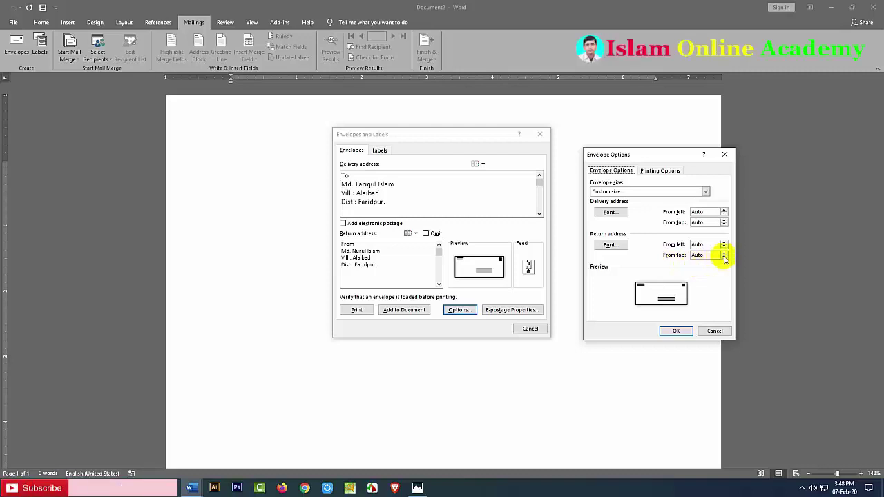
{"action": "left_click", "coordinate": [724, 253]}
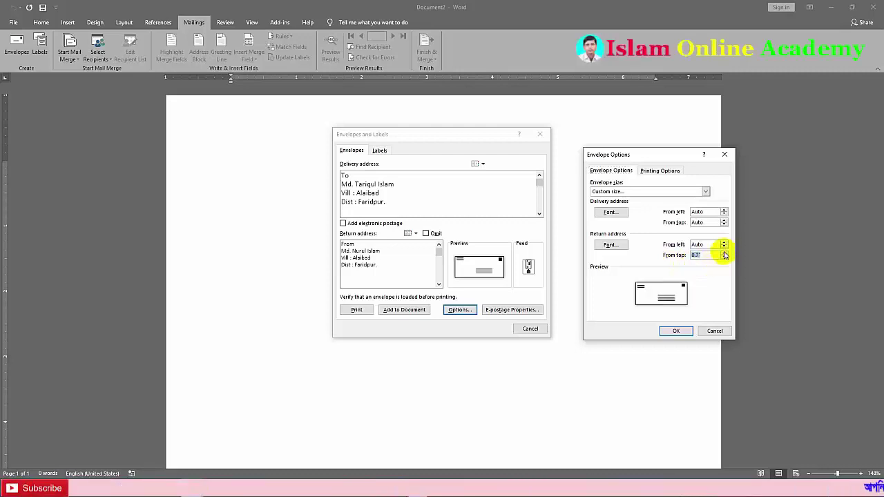
{"action": "left_click", "coordinate": [724, 242]}
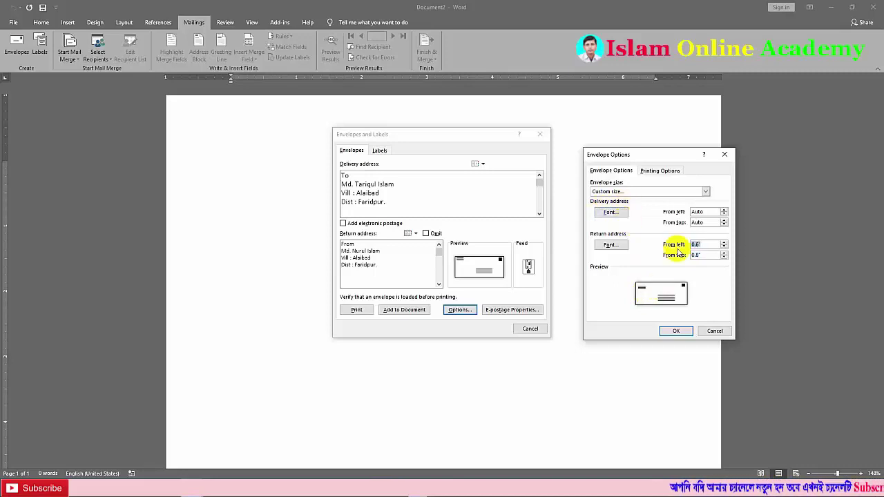
{"action": "left_click", "coordinate": [725, 223]}
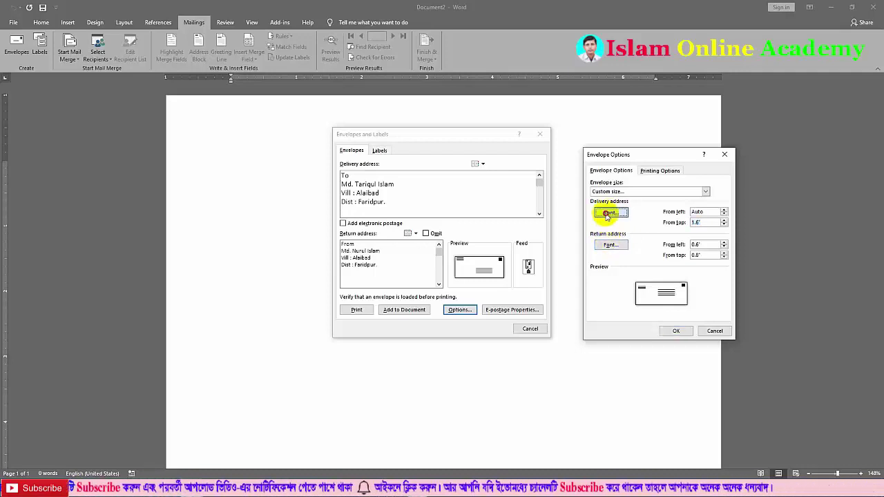
{"action": "left_click", "coordinate": [608, 215]}
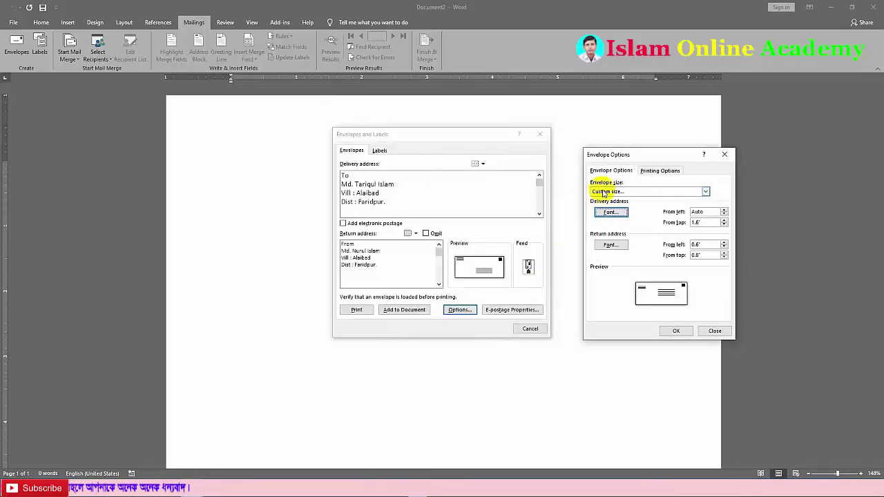
- Set the envelope size to Size 10 (4 1/8 x 9 1/2 in) and confirm
{"action": "left_click", "coordinate": [706, 191]}
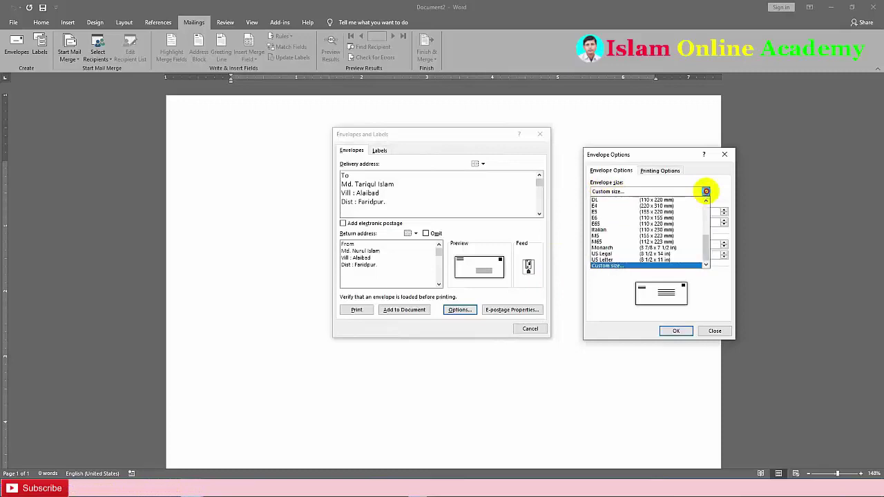
{"action": "key", "text": "Return"}
{"action": "left_click", "coordinate": [471, 211]}
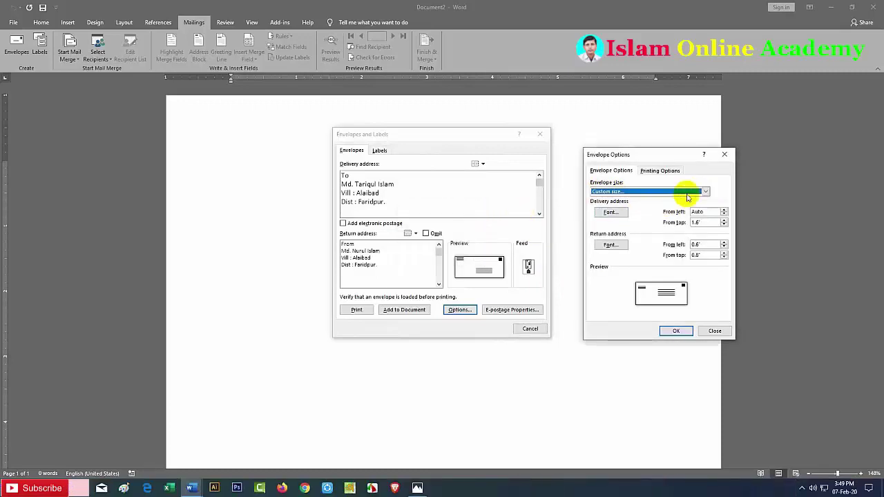
{"action": "left_click", "coordinate": [706, 192]}
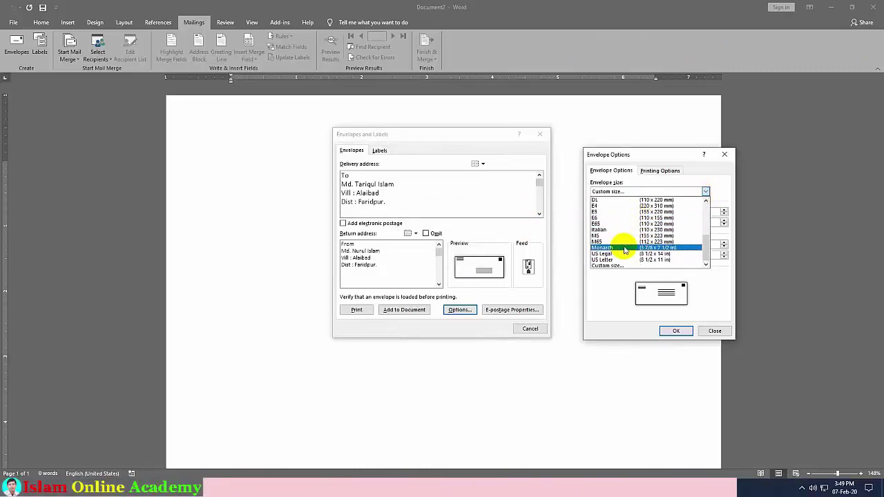
{"action": "left_click_drag", "start_coordinate": [705, 238], "coordinate": [696, 204]}
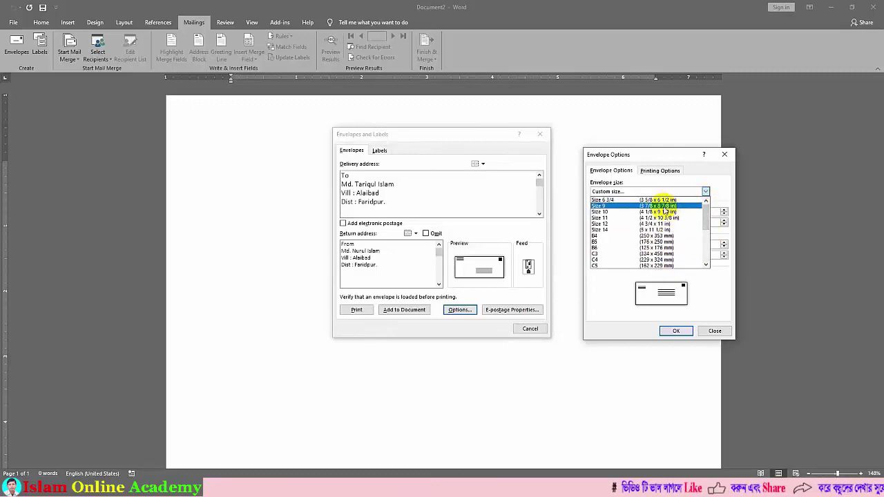
{"action": "left_click", "coordinate": [663, 212]}
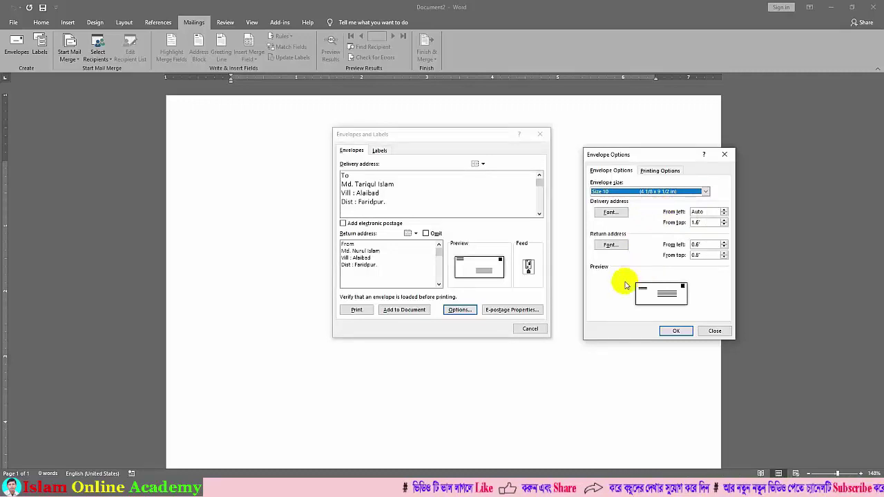
{"action": "left_click", "coordinate": [676, 330]}
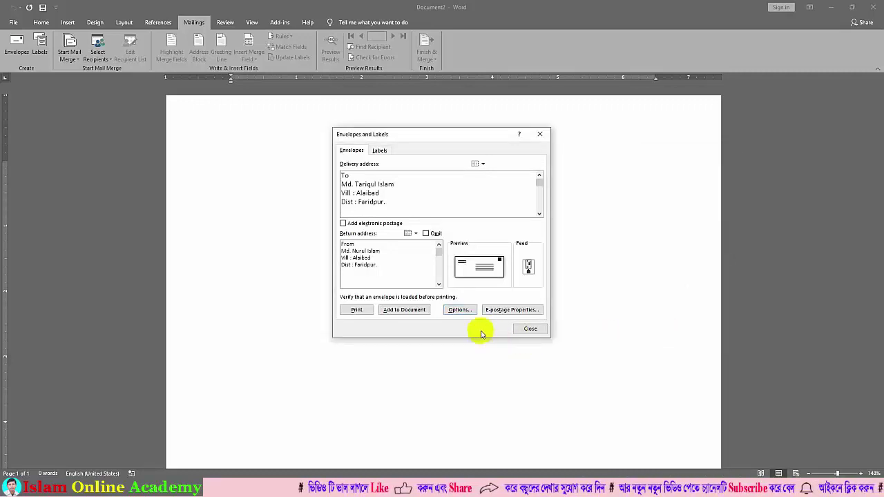
- Add the addressed envelope to a new document, Document2
{"action": "left_click", "coordinate": [395, 315]}
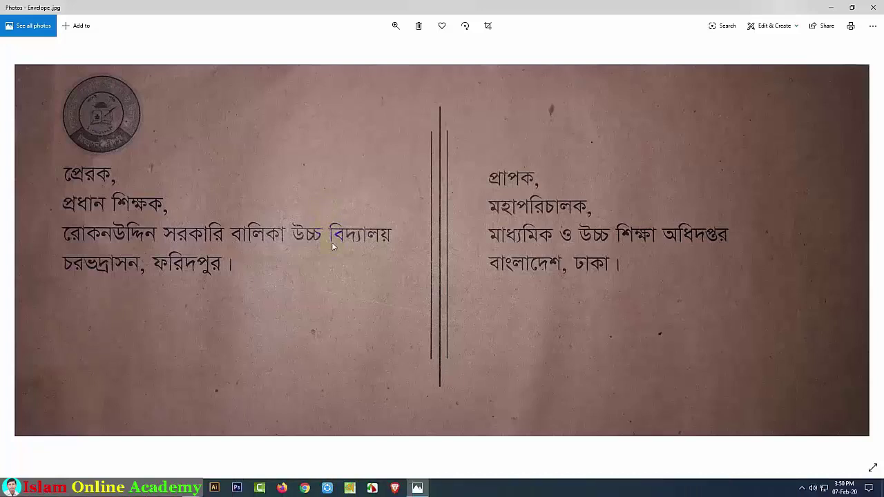
{"action": "mouse_move", "coordinate": [191, 488]}
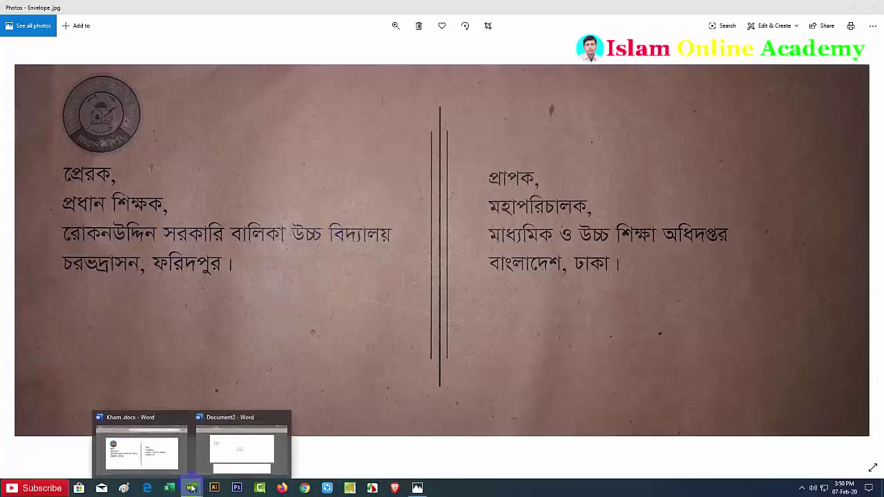
- Compare against the finished Kham.docx envelope, then close the Document2 draft
{"action": "left_click", "coordinate": [149, 437]}
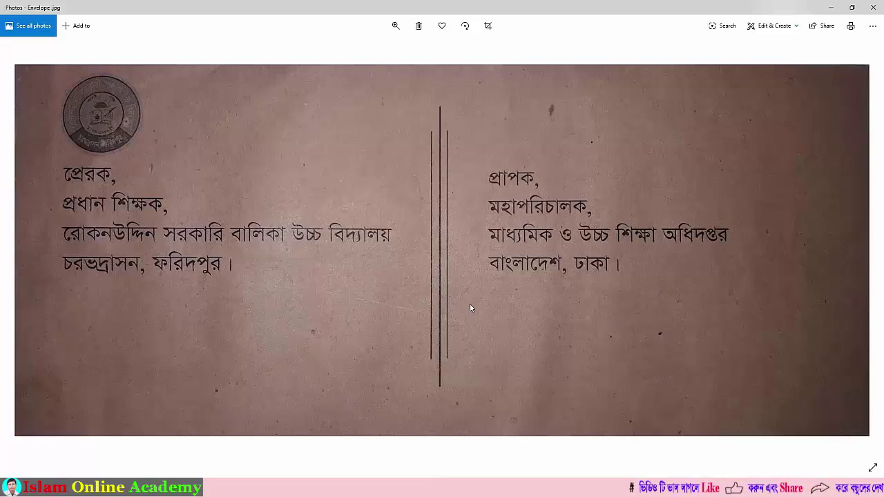
{"action": "left_click", "coordinate": [414, 478]}
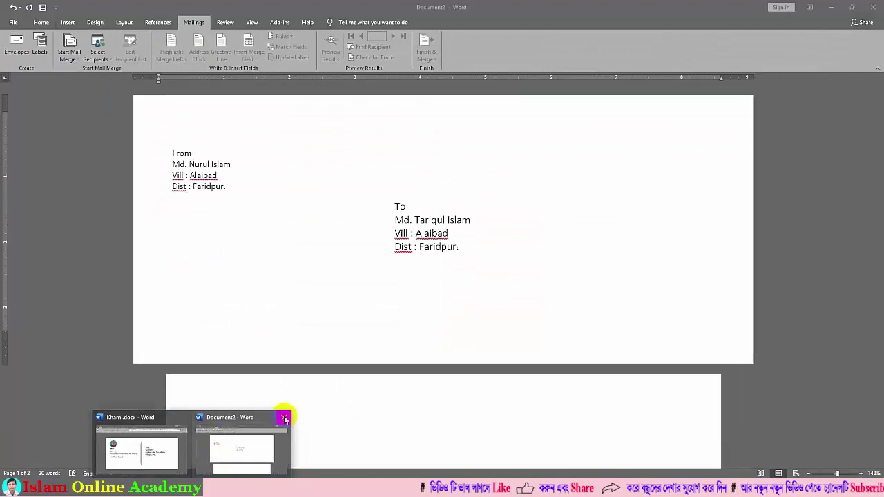
{"action": "left_click", "coordinate": [285, 418]}
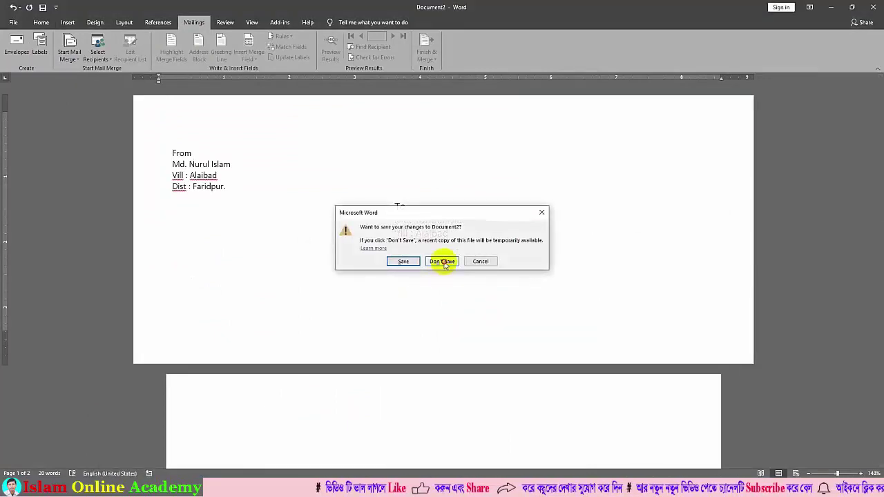
- Discard Document2 without saving and create a new blank document, Document3
{"action": "left_click", "coordinate": [443, 262]}
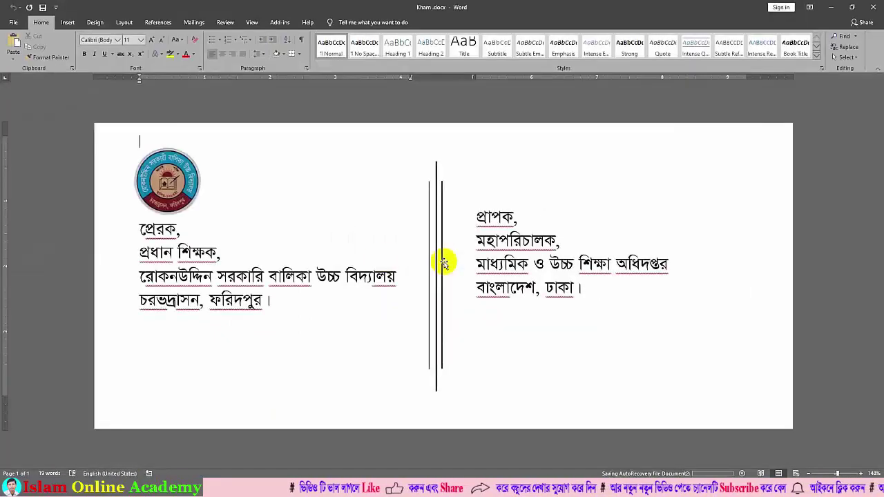
{"action": "left_click", "coordinate": [14, 22]}
{"action": "left_click", "coordinate": [114, 95]}
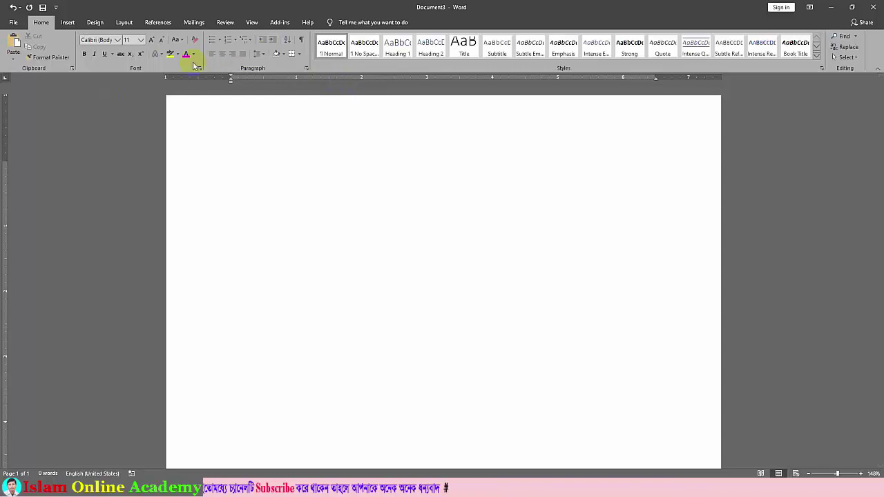
- Give the page a custom paper size 10.7" wide by 4.7" high via More Paper Sizes
{"action": "left_click", "coordinate": [124, 22]}
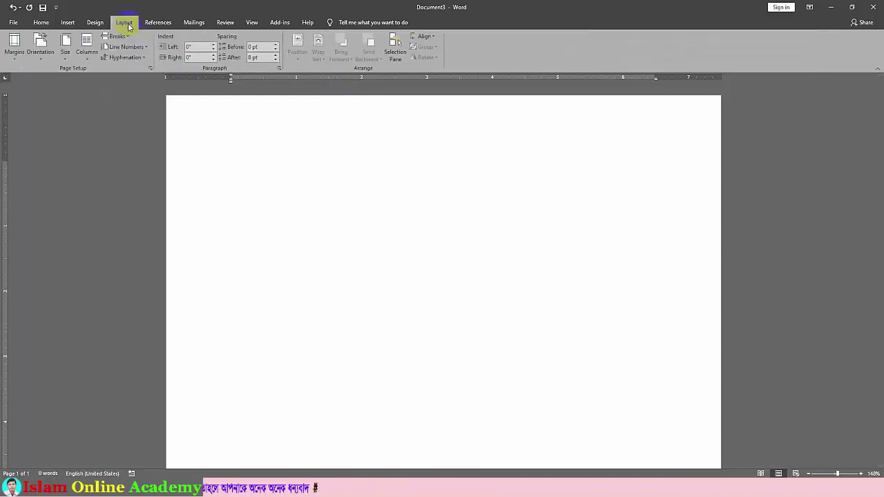
{"action": "left_click", "coordinate": [66, 51]}
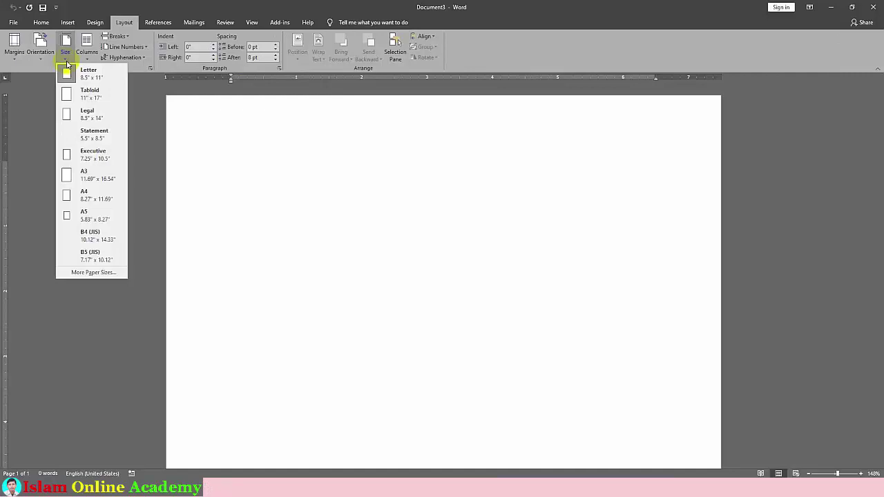
{"action": "left_click", "coordinate": [89, 275]}
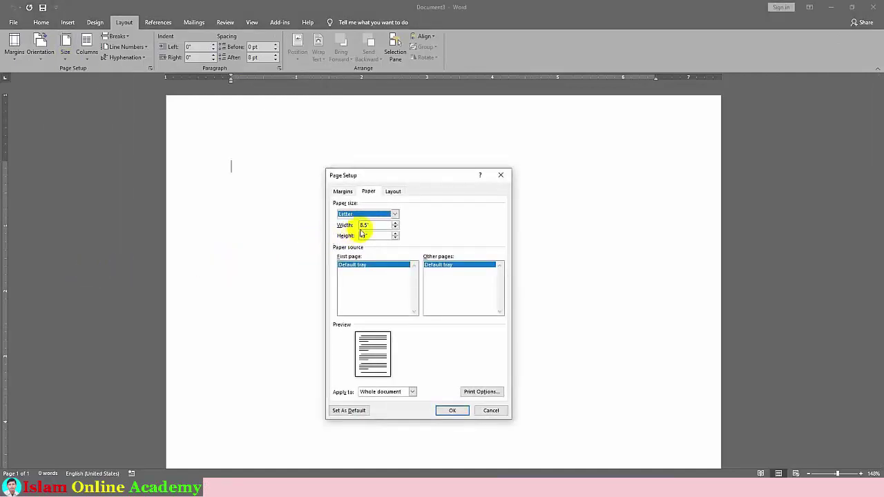
{"action": "left_click_drag", "start_coordinate": [373, 225], "coordinate": [354, 225]}
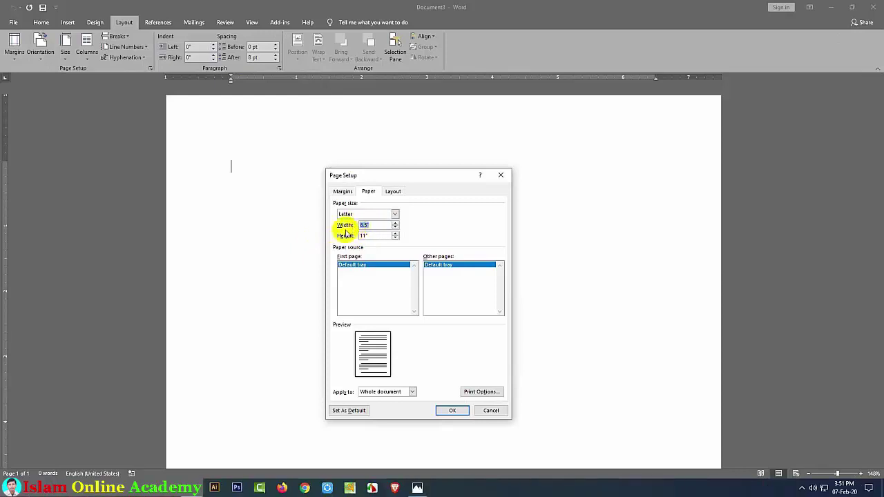
{"action": "type", "text": "10"}
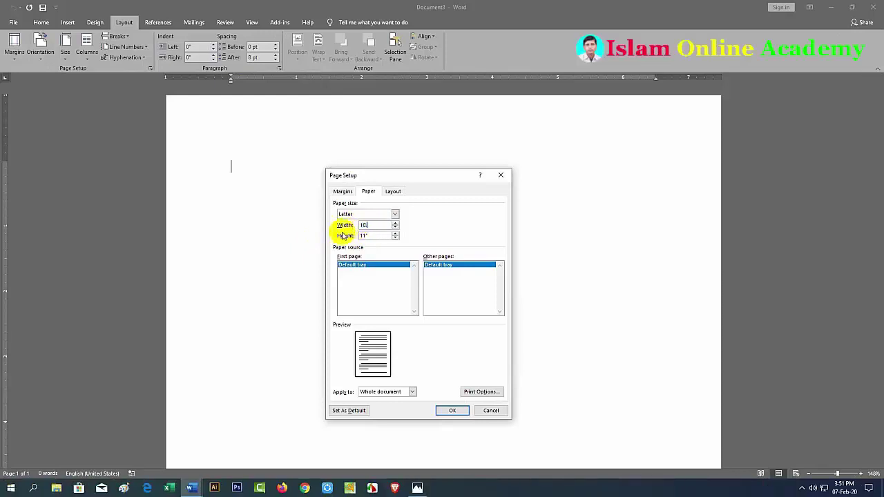
{"action": "type", "text": ".7"}
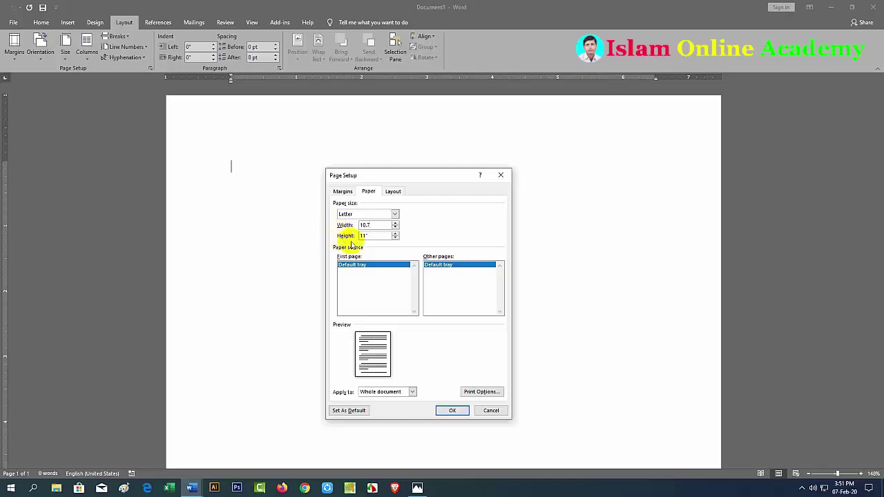
{"action": "left_click_drag", "start_coordinate": [376, 236], "coordinate": [357, 236]}
{"action": "type", "text": "4.7"}
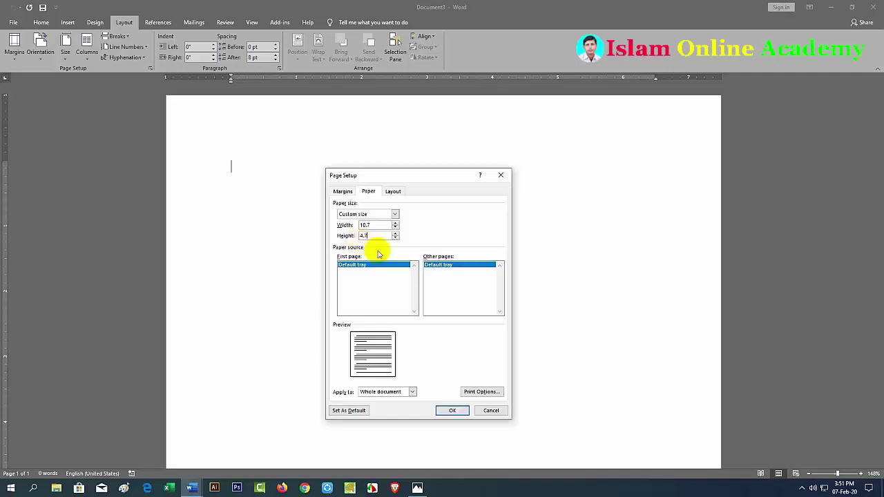
{"action": "left_click", "coordinate": [451, 411]}
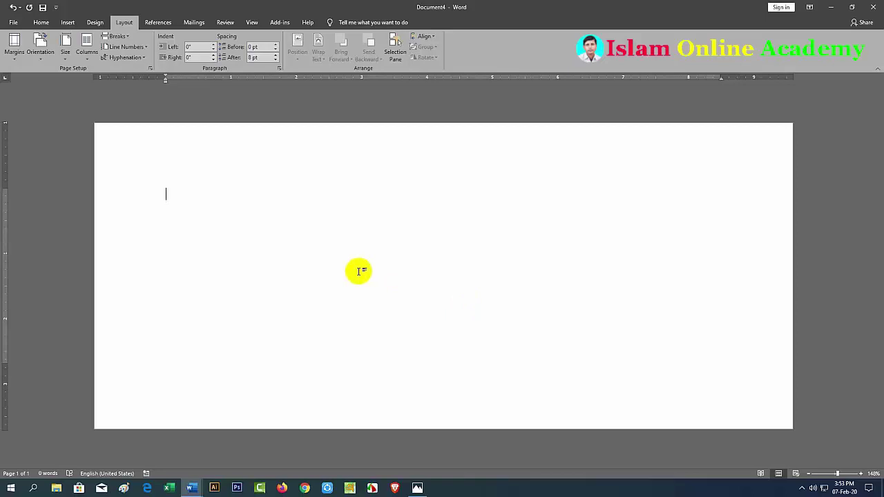
- Bring up the Envelope.jpg sample in Photos
{"action": "left_click", "coordinate": [417, 488]}
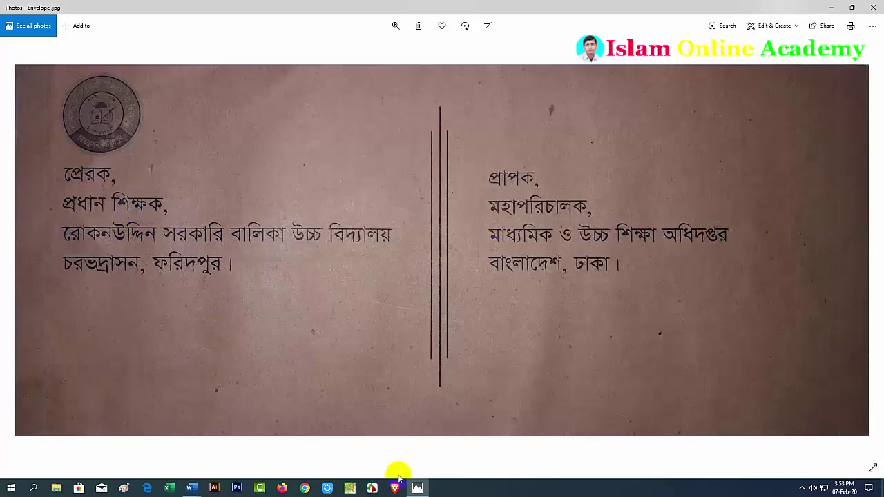
{"action": "mouse_move", "coordinate": [191, 489]}
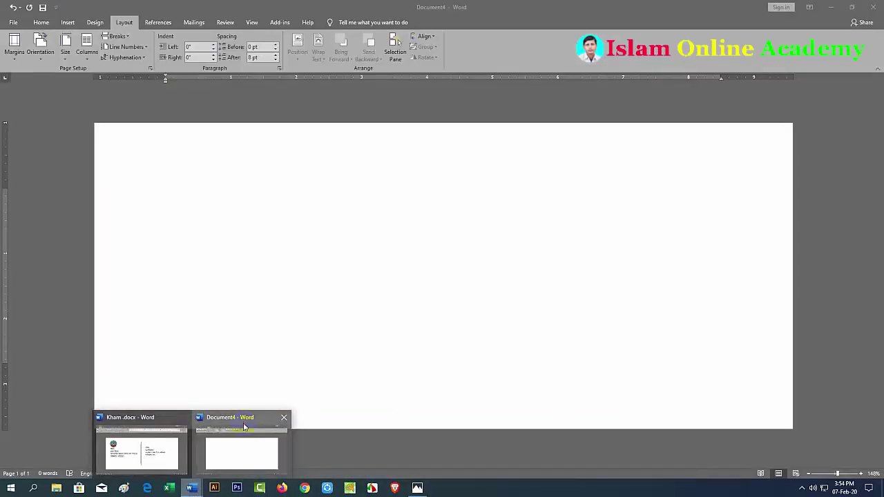
- Set custom margins of top 0.2", bottom 0.5", left and right 0.7", ignoring the printable-area warning
{"action": "left_click", "coordinate": [243, 427]}
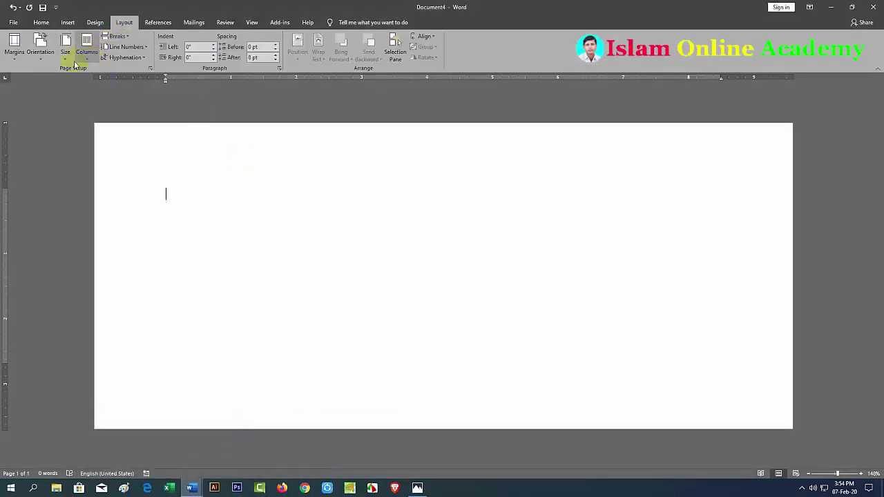
{"action": "left_click", "coordinate": [15, 56]}
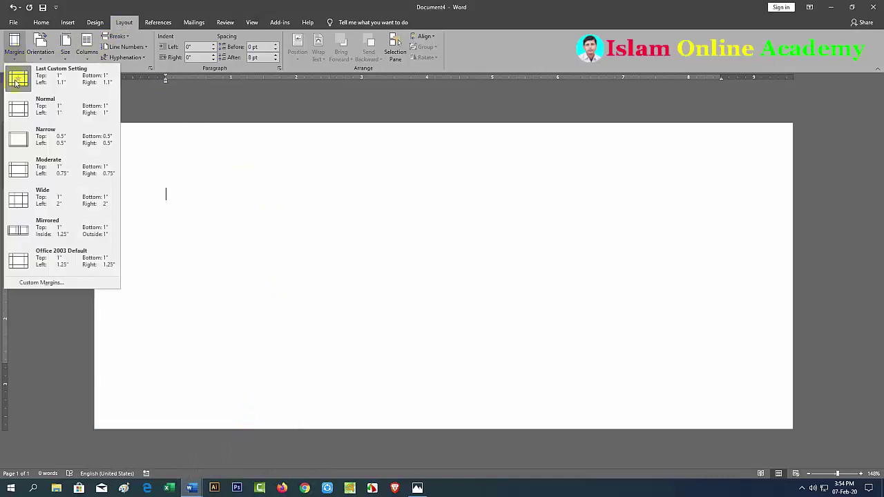
{"action": "left_click", "coordinate": [41, 283]}
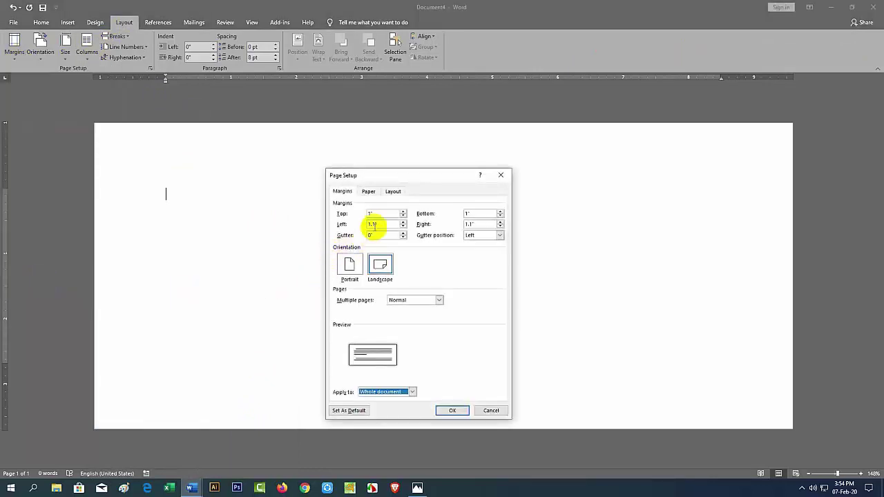
{"action": "left_click", "coordinate": [404, 218]}
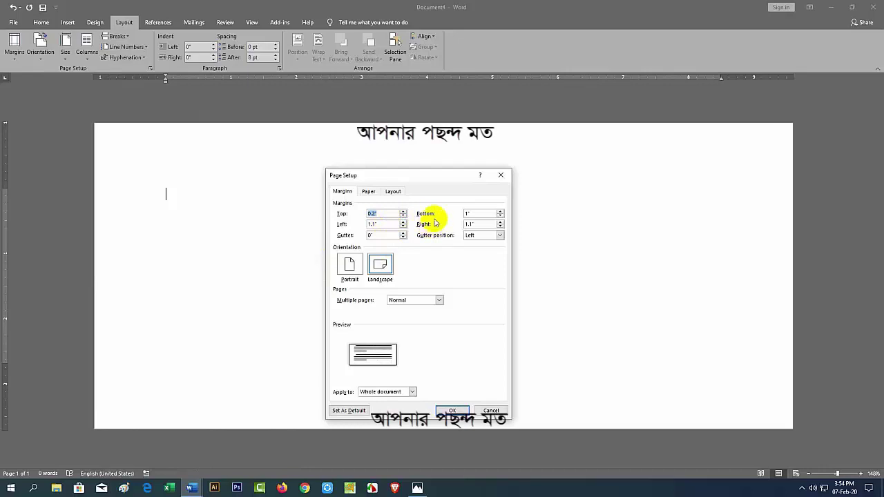
{"action": "left_click", "coordinate": [499, 216]}
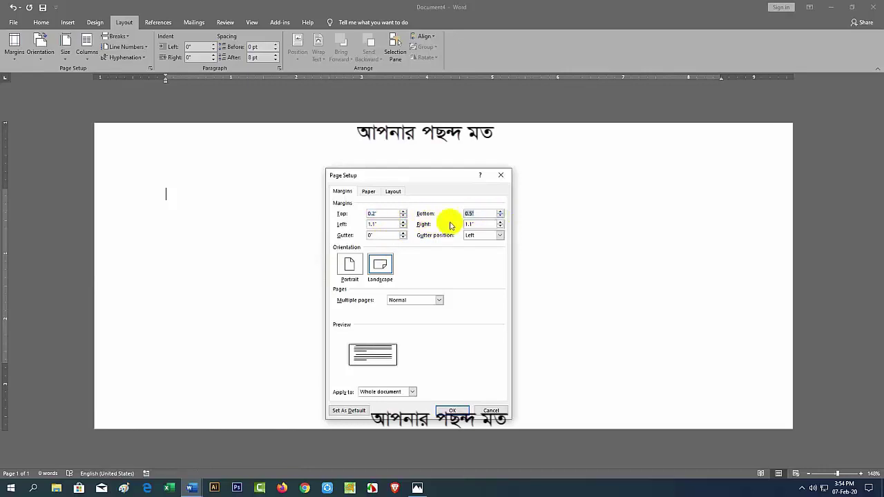
{"action": "left_click", "coordinate": [402, 227]}
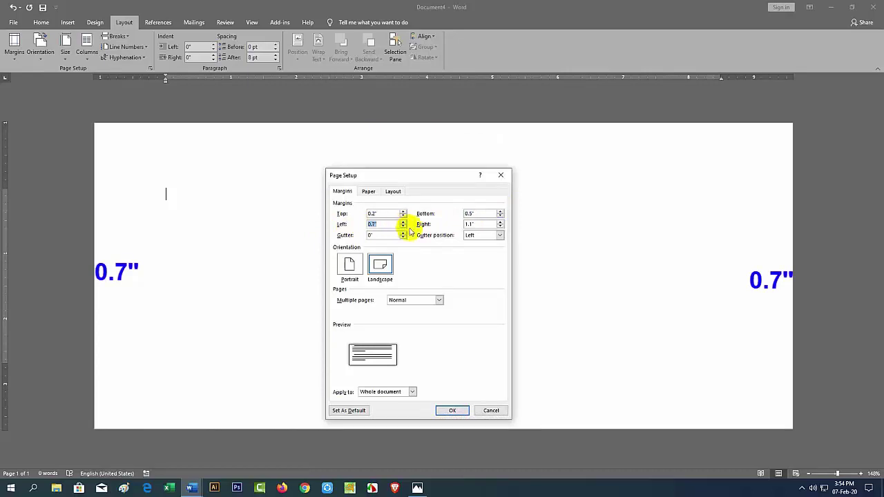
{"action": "left_click", "coordinate": [499, 227]}
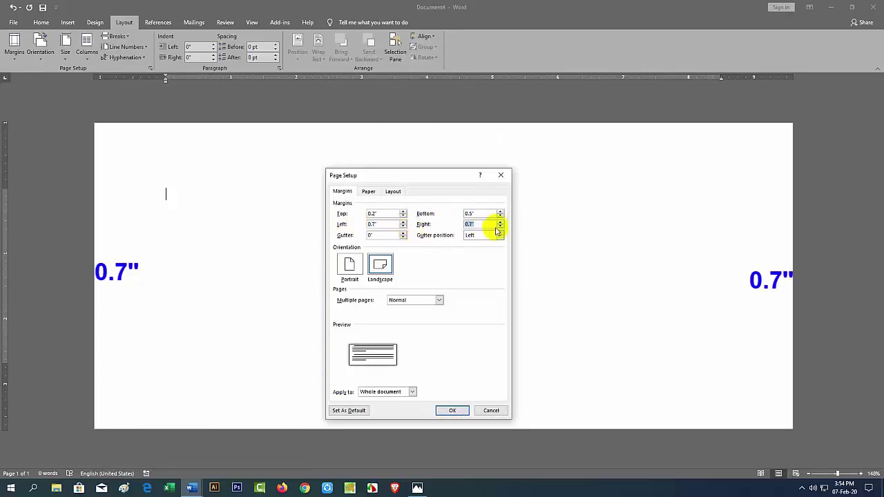
{"action": "left_click", "coordinate": [453, 412]}
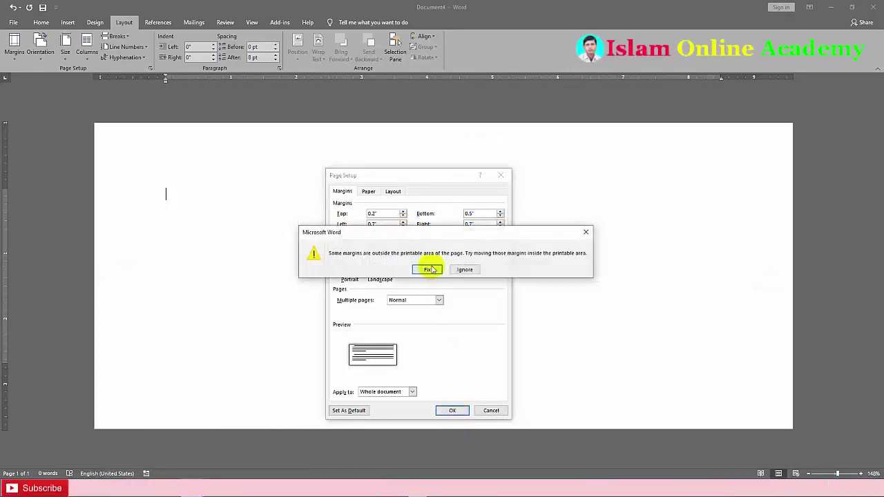
{"action": "left_click", "coordinate": [457, 271]}
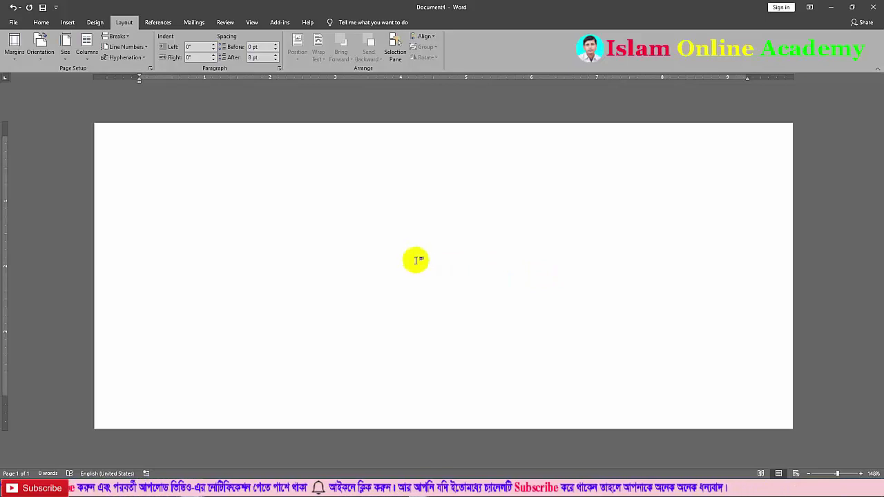
- Split the envelope page into two columns, with the caret at the document start
{"action": "left_click", "coordinate": [86, 61]}
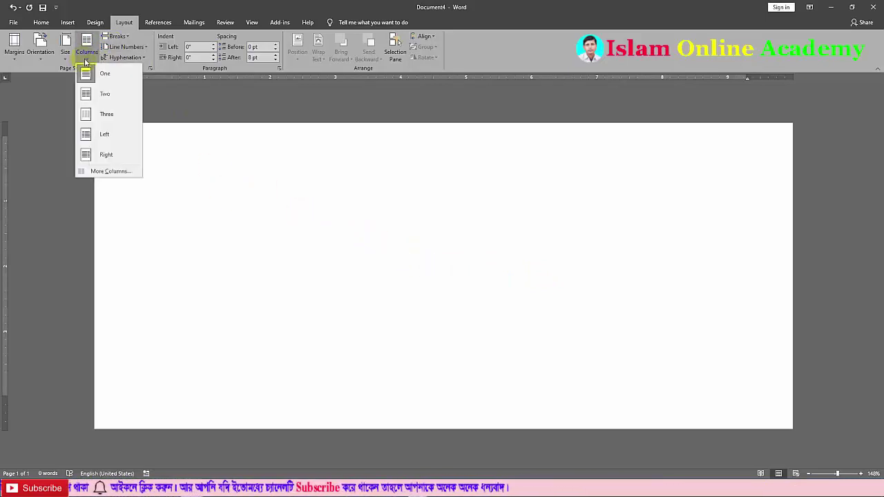
{"action": "left_click", "coordinate": [88, 97]}
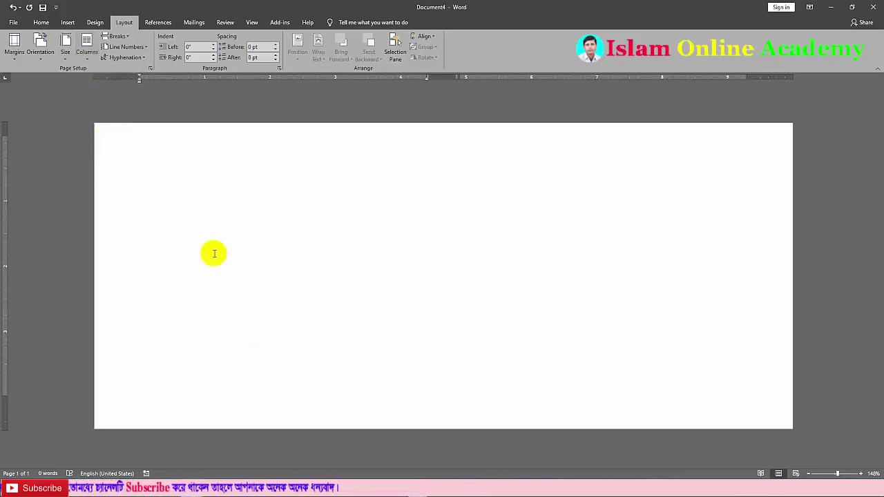
{"action": "left_click", "coordinate": [128, 156]}
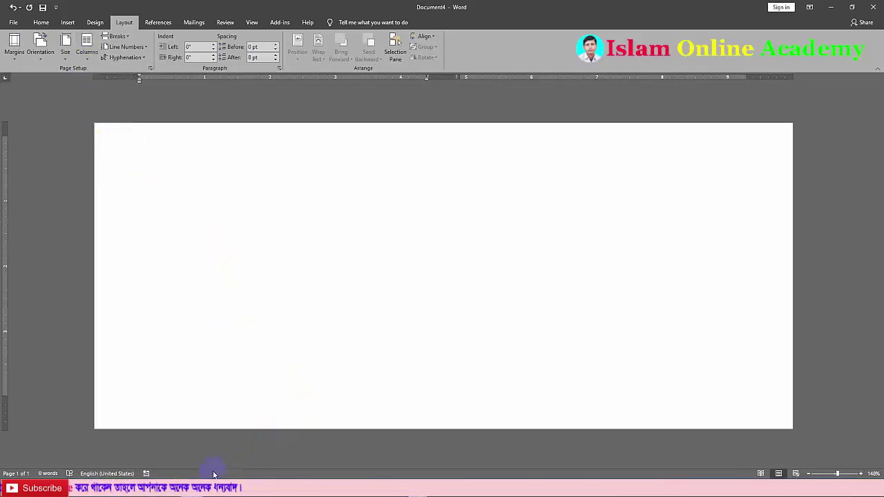
- Copy the four sender address lines from Kham.docx and return to Document4
{"action": "left_click", "coordinate": [138, 427]}
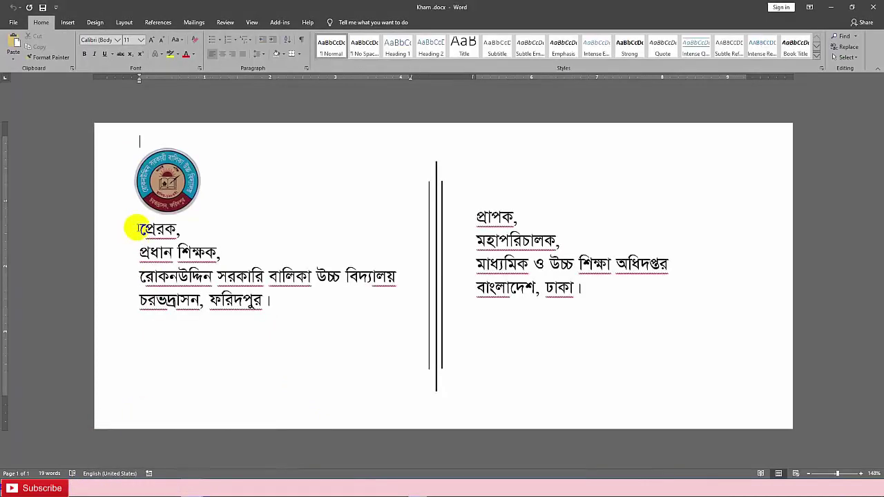
{"action": "left_click_drag", "start_coordinate": [136, 228], "coordinate": [278, 307]}
{"action": "key", "text": "ctrl+c"}
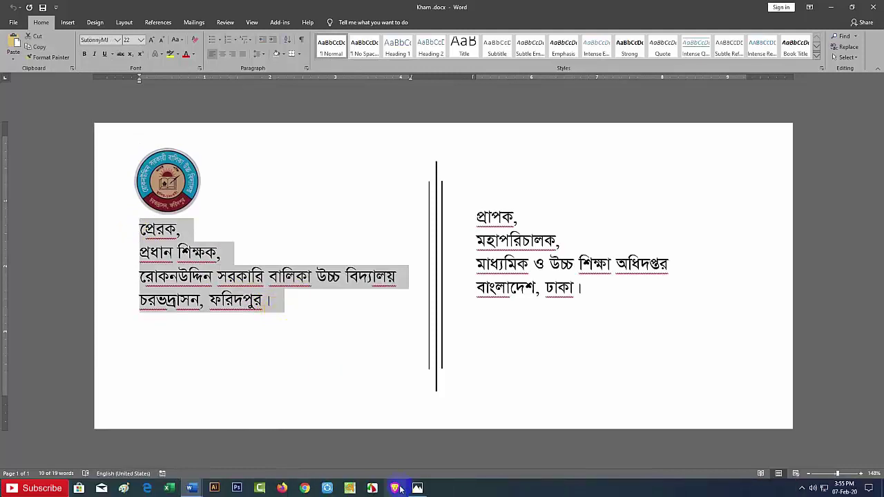
{"action": "left_click", "coordinate": [191, 487]}
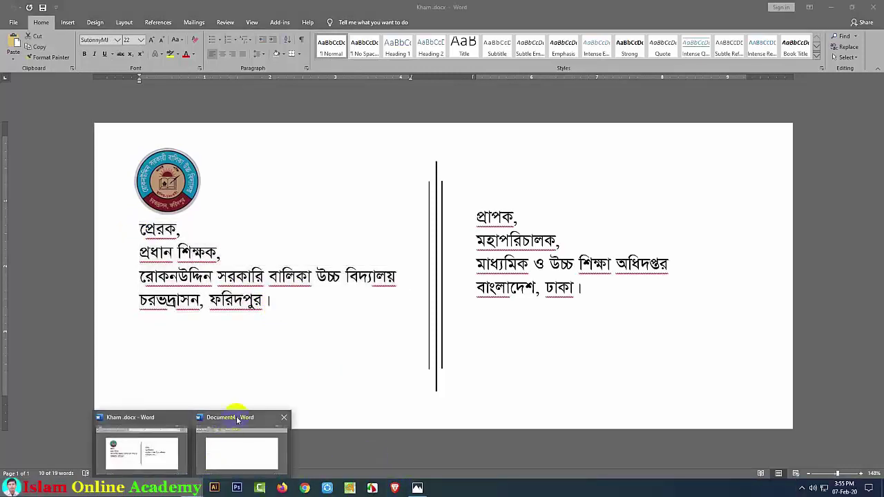
{"action": "left_click", "coordinate": [237, 419]}
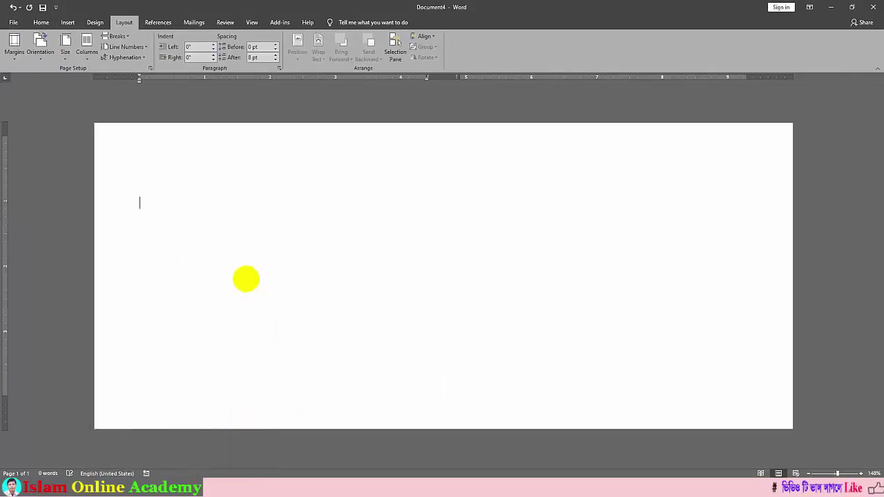
- Paste the sender address and insert a column break after the last line ফরিদপুর।
{"action": "key", "text": "ctrl+v"}
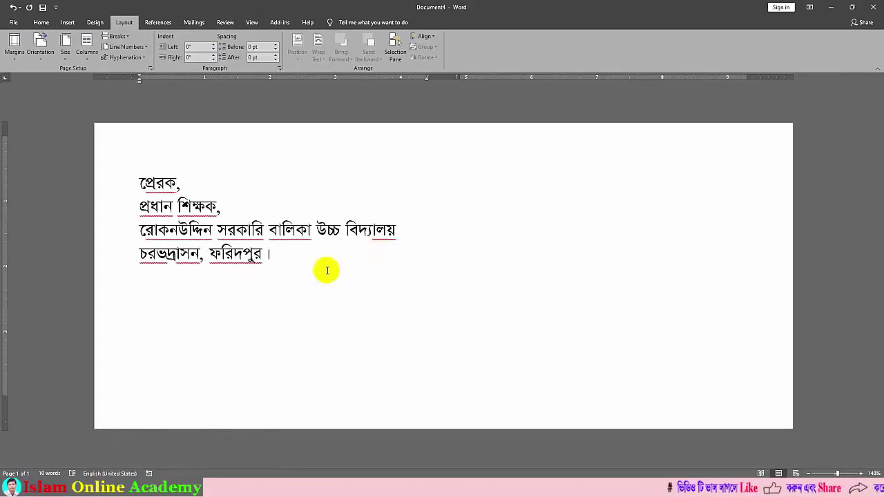
{"action": "double_click", "coordinate": [512, 212]}
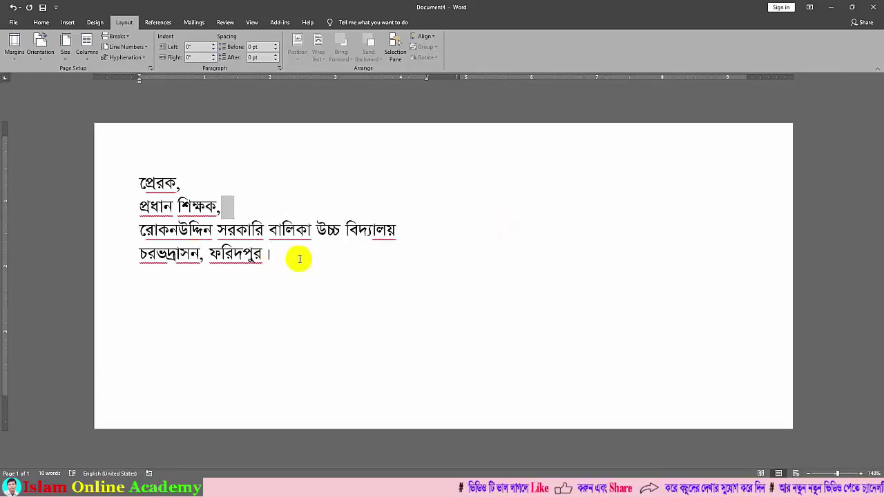
{"action": "left_click", "coordinate": [277, 257]}
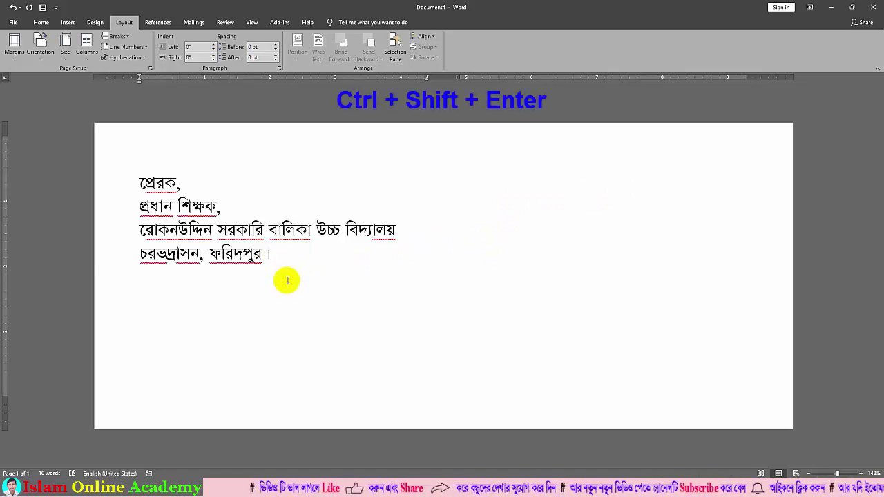
{"action": "key", "text": "ctrl+shift+Return"}
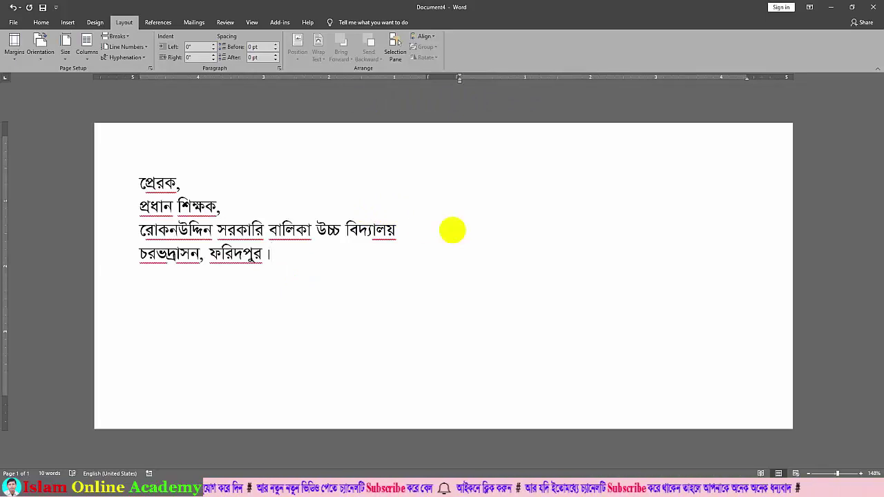
- Copy the four recipient address lines from Kham.docx and return to Document4
{"action": "left_click", "coordinate": [160, 421]}
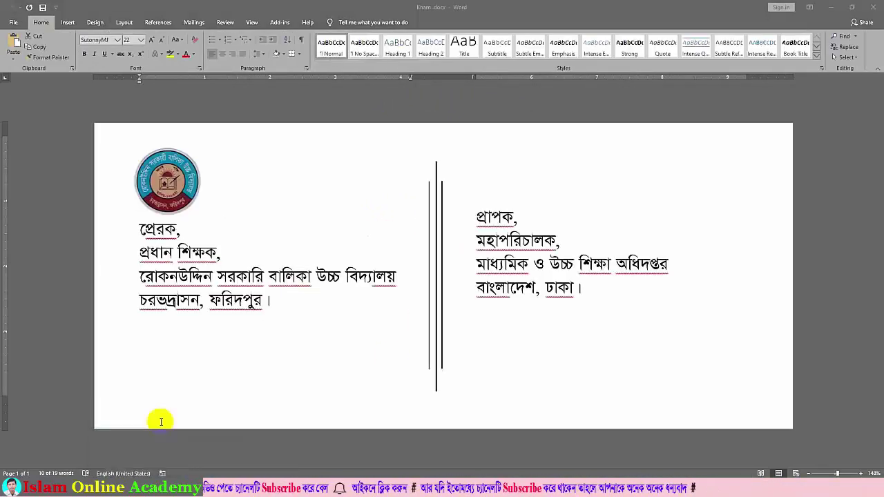
{"action": "left_click_drag", "start_coordinate": [474, 212], "coordinate": [587, 297]}
{"action": "key", "text": "ctrl+c"}
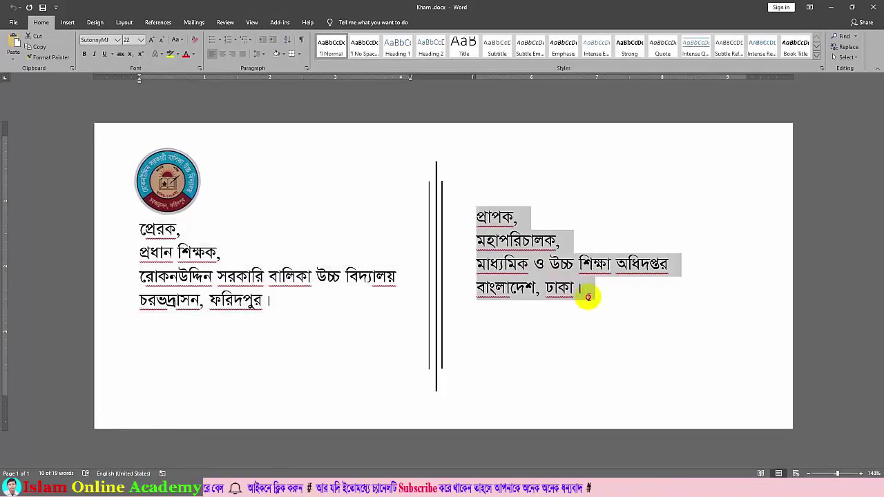
{"action": "left_click", "coordinate": [193, 492]}
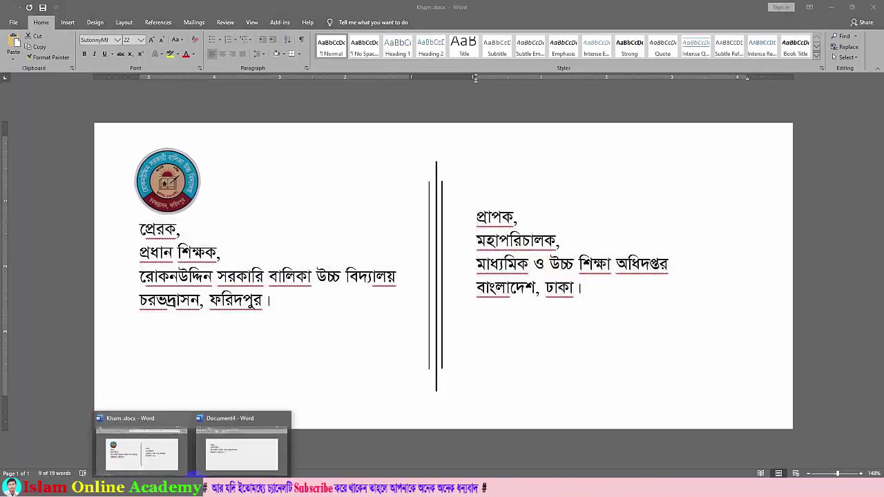
{"action": "left_click", "coordinate": [235, 449]}
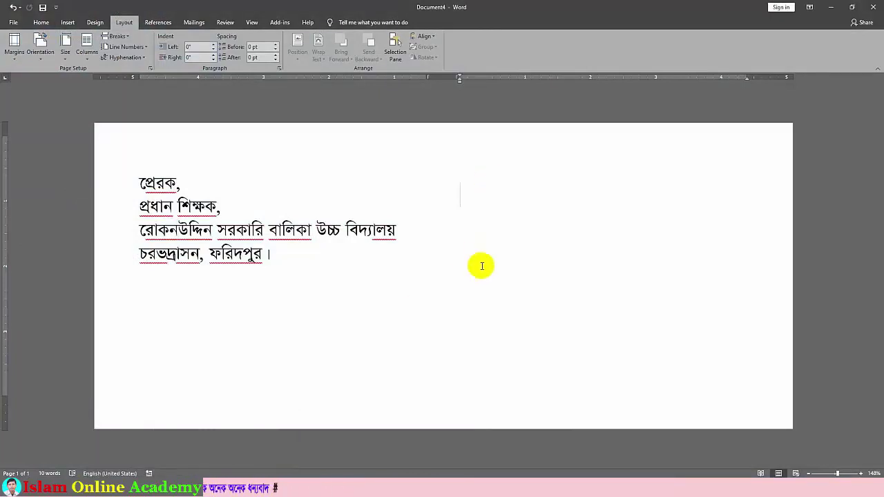
- Paste the four recipient lines starting with প্রাপক, into the right column
{"action": "key", "text": "ctrl+v"}
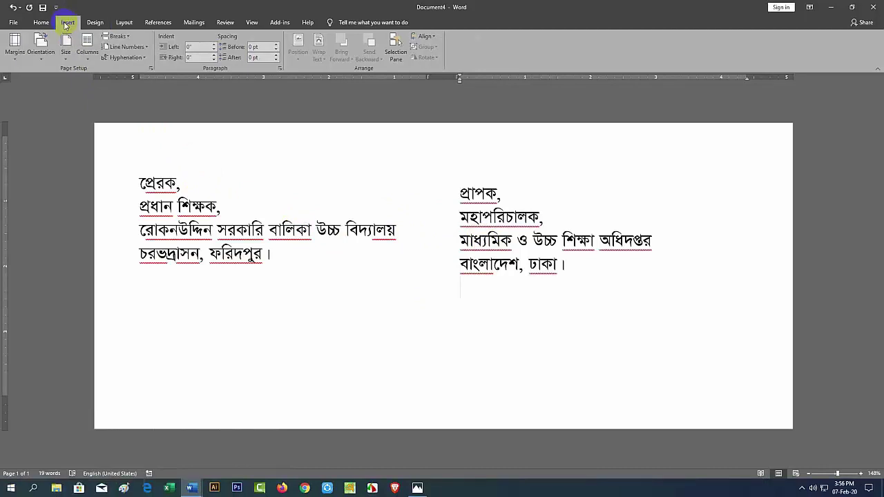
- Draw a straight vertical line from the Shapes gallery between the two address columns
{"action": "left_click", "coordinate": [67, 23]}
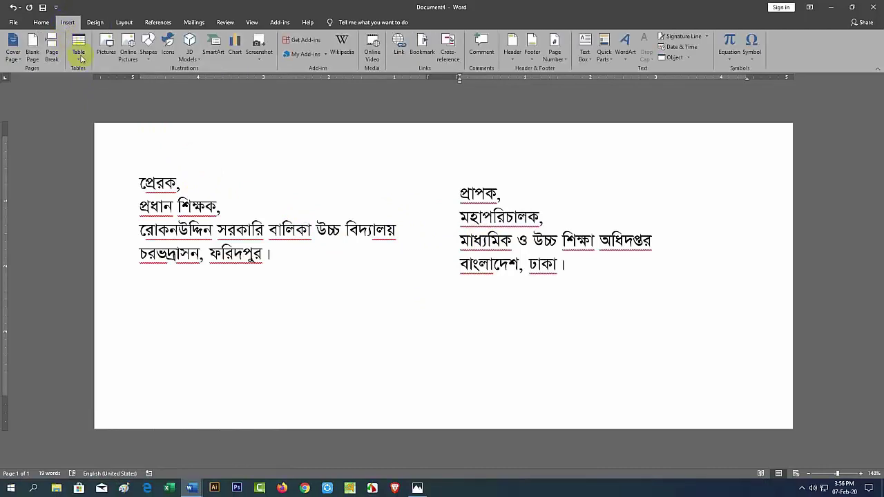
{"action": "left_click", "coordinate": [147, 56]}
{"action": "left_click", "coordinate": [148, 79]}
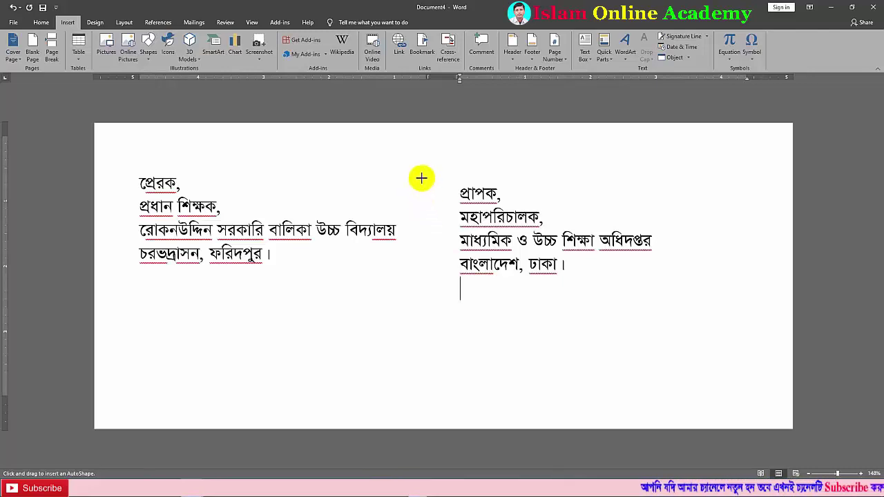
{"action": "left_click_drag", "start_coordinate": [421, 178], "coordinate": [437, 384]}
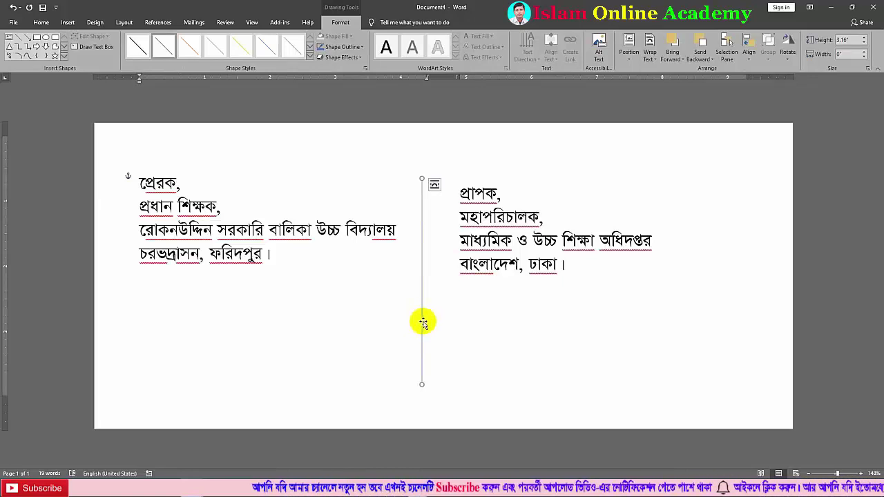
- Change the divider line's colour to solid black in Format Shape
{"action": "right_click", "coordinate": [422, 321]}
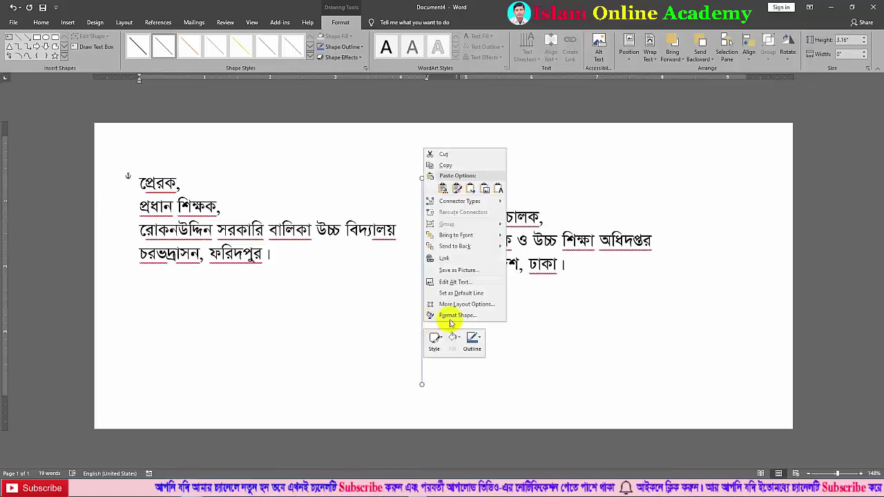
{"action": "left_click", "coordinate": [457, 315]}
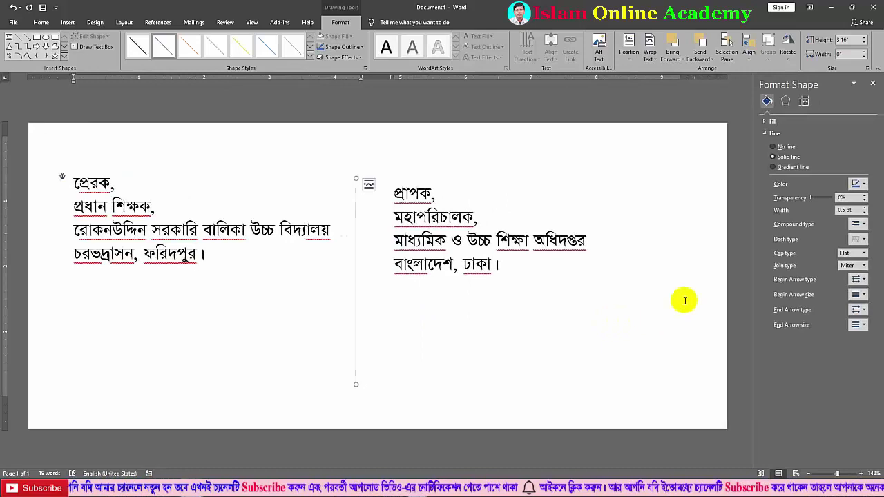
{"action": "left_click", "coordinate": [863, 184]}
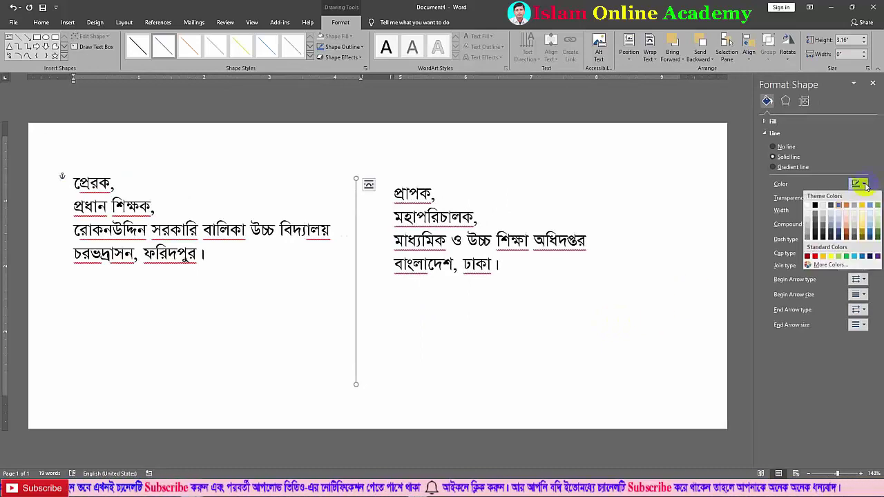
{"action": "left_click", "coordinate": [816, 206]}
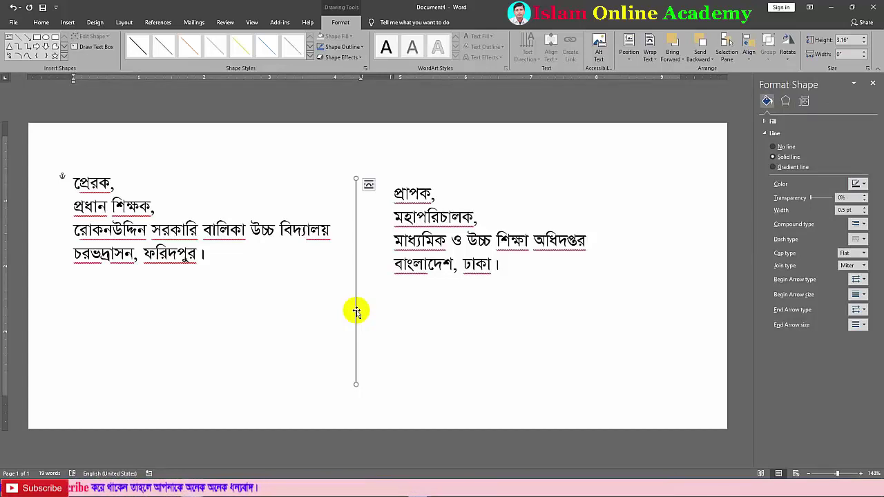
- Duplicate the divider just left of the original, trimming and aligning it into a double line
{"action": "left_click_drag", "start_coordinate": [357, 311], "coordinate": [363, 311]}
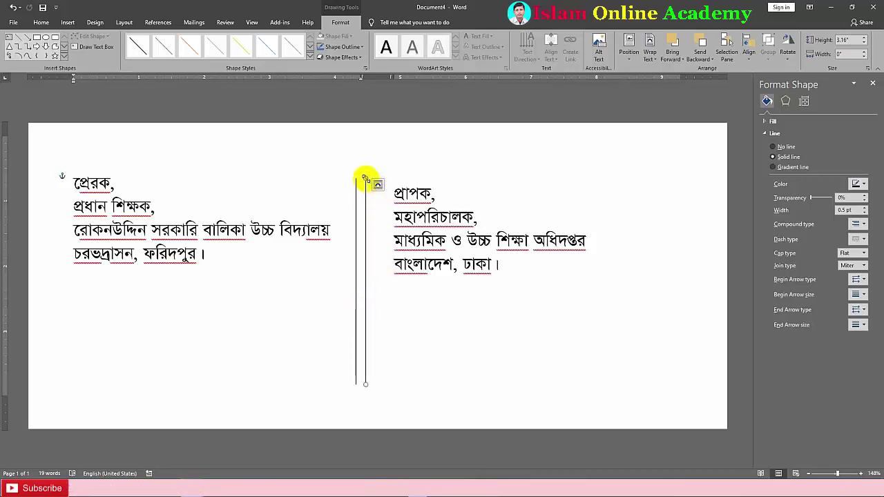
{"action": "mouse_move", "coordinate": [366, 178]}
{"action": "left_mouse_down"}
{"action": "mouse_move", "coordinate": [358, 203]}
{"action": "mouse_move", "coordinate": [365, 216]}
{"action": "left_mouse_up"}
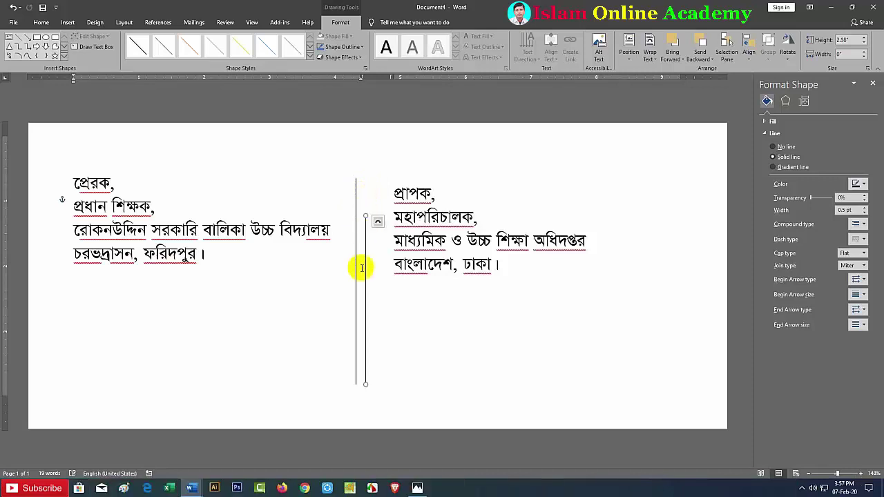
{"action": "left_click_drag", "start_coordinate": [366, 268], "coordinate": [360, 253]}
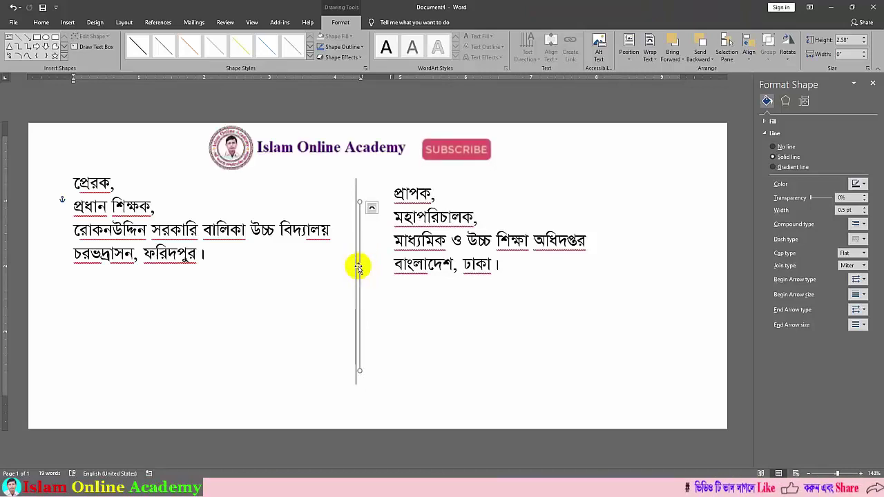
{"action": "left_click", "coordinate": [359, 282]}
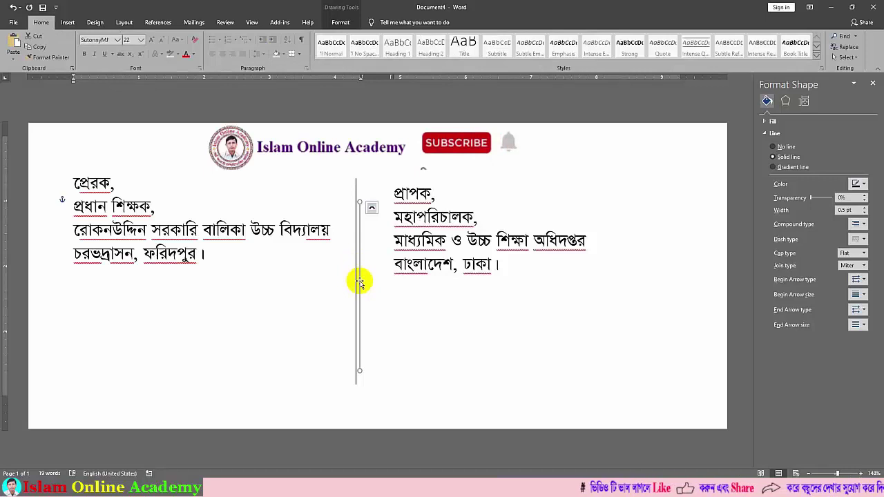
{"action": "left_click_drag", "start_coordinate": [359, 282], "coordinate": [352, 282]}
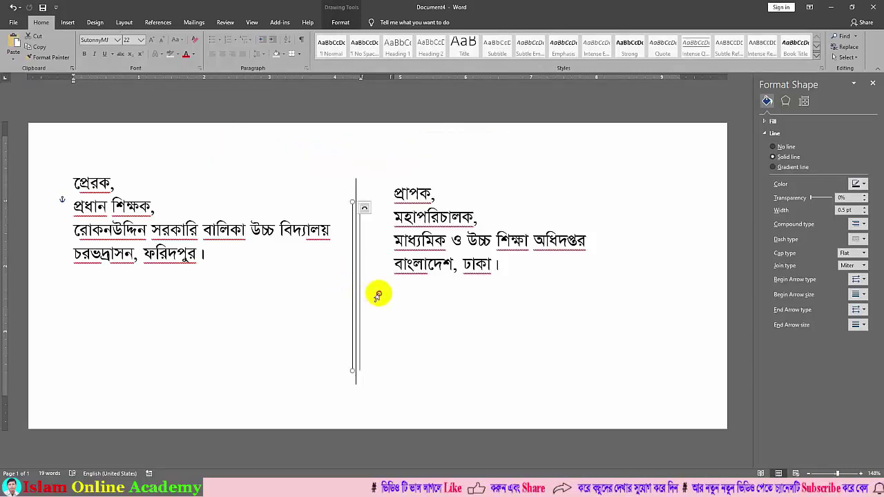
{"action": "double_click", "coordinate": [379, 296]}
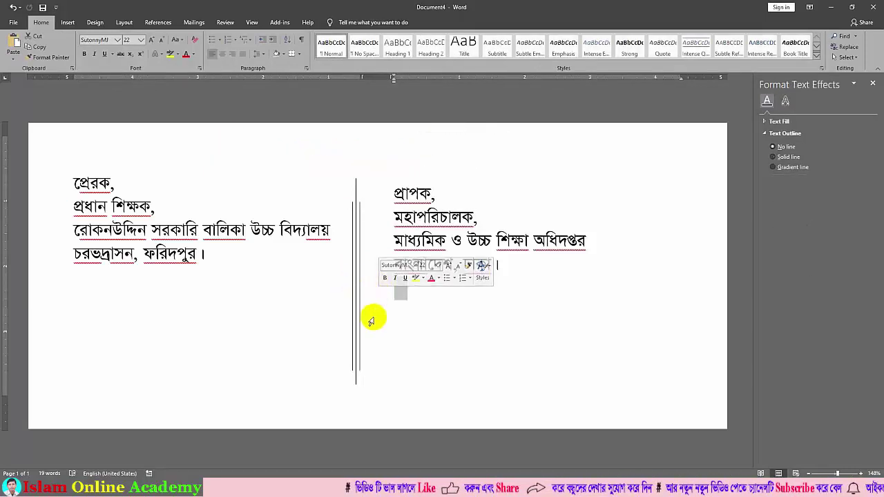
{"action": "left_click", "coordinate": [360, 283]}
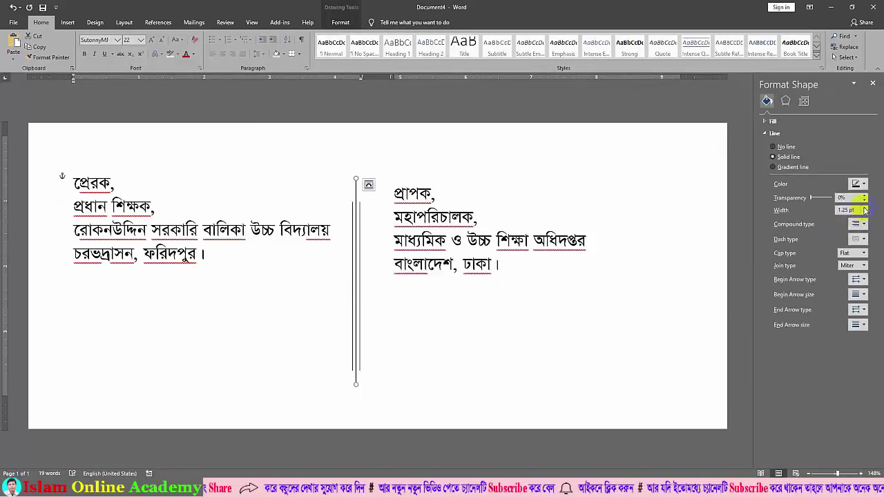
{"action": "left_click", "coordinate": [441, 465]}
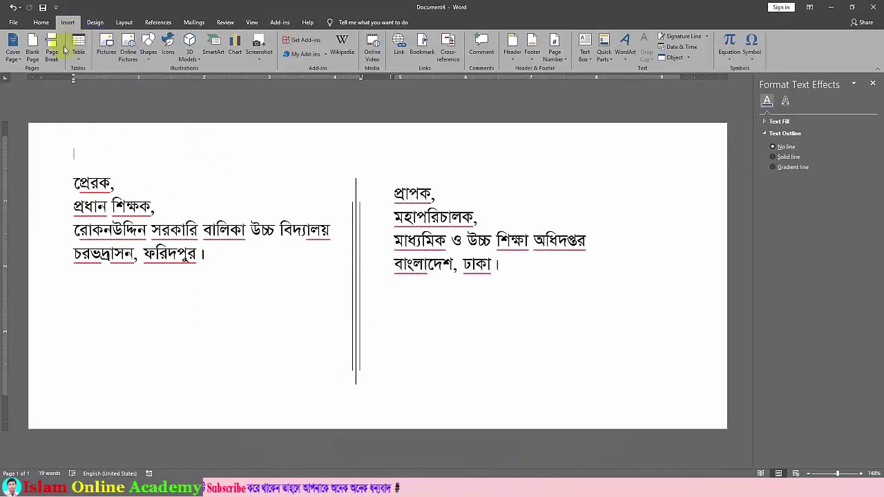
- Insert the 150.png logo from Personal (G:) > Islam Online Academy > Project File
{"action": "left_click", "coordinate": [106, 46]}
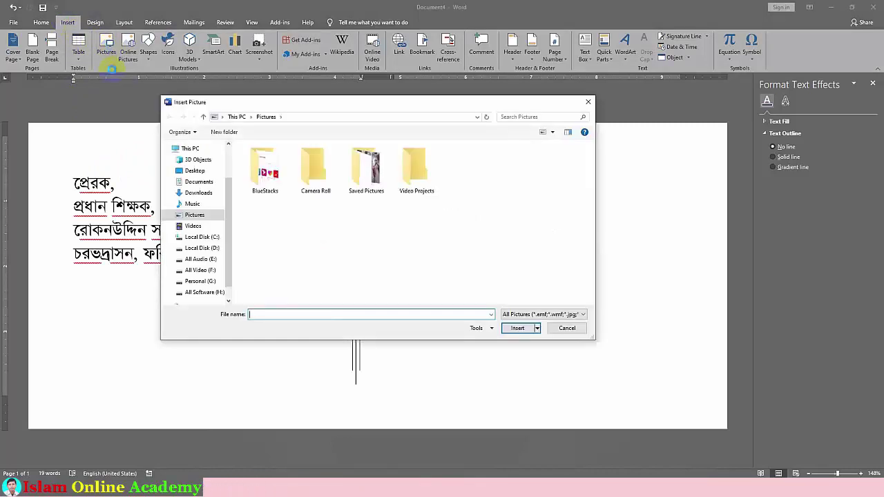
{"action": "left_click", "coordinate": [201, 282]}
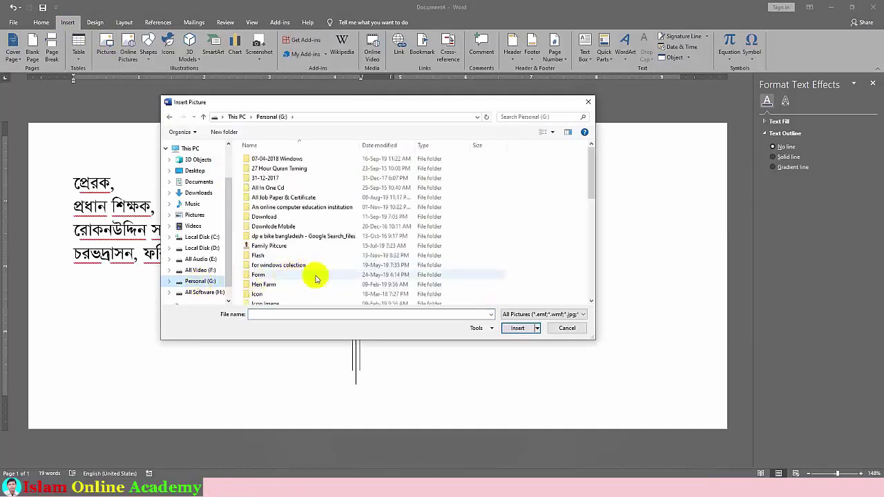
{"action": "left_click_drag", "start_coordinate": [591, 183], "coordinate": [591, 202]}
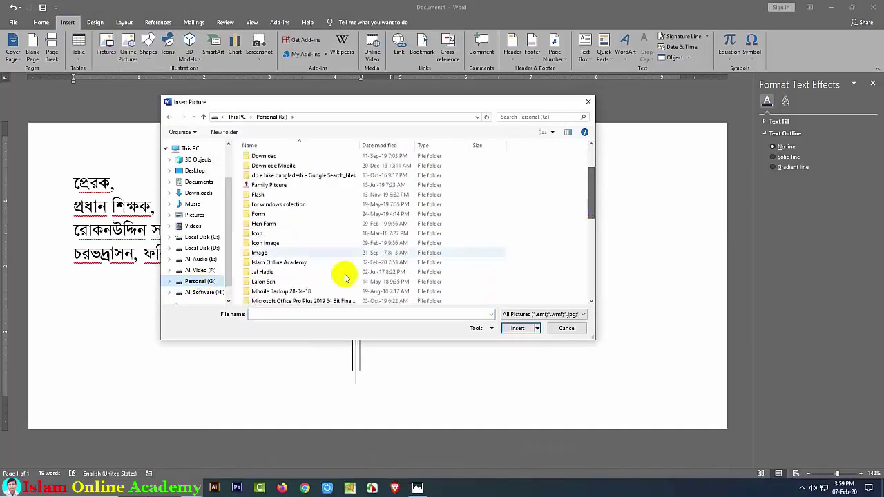
{"action": "double_click", "coordinate": [279, 262]}
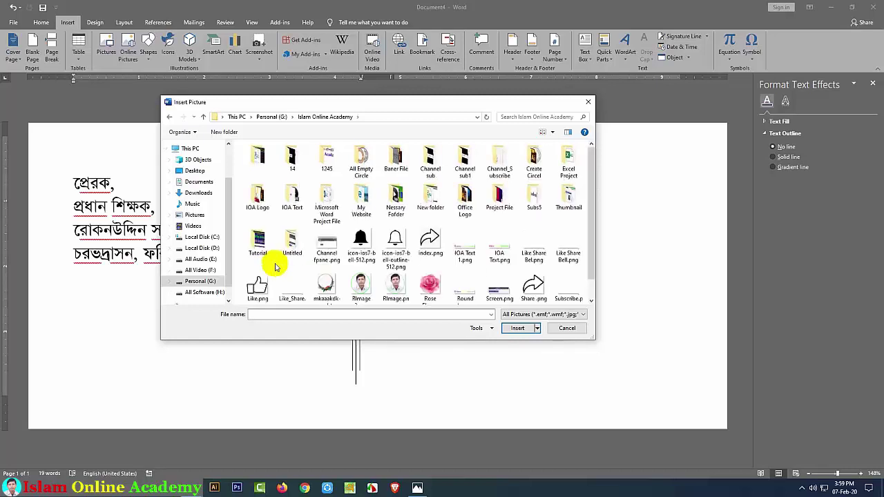
{"action": "double_click", "coordinate": [499, 197]}
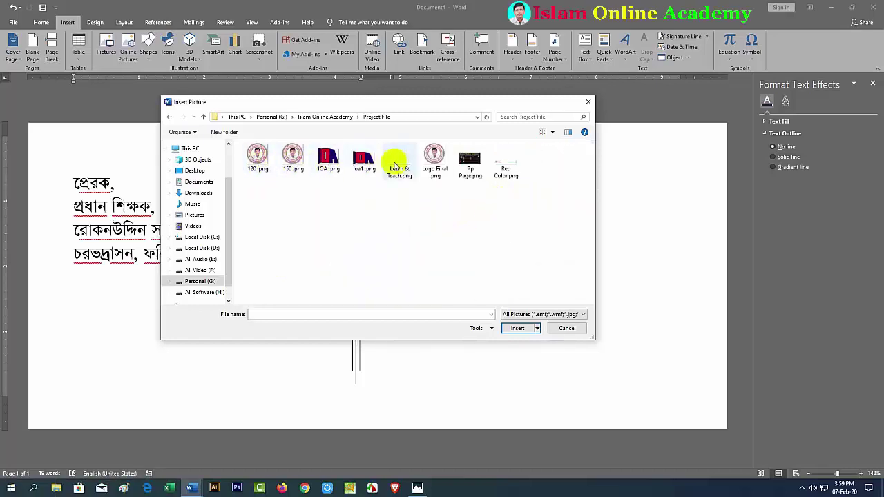
{"action": "left_click", "coordinate": [293, 156]}
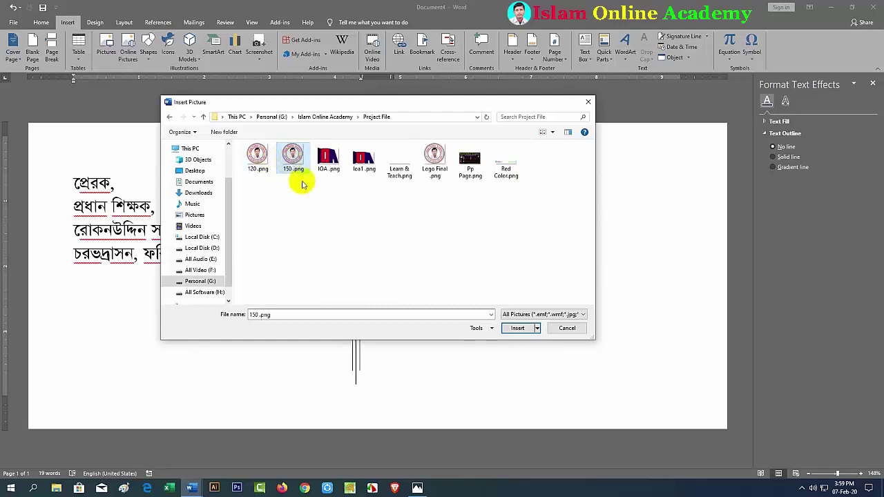
{"action": "left_click", "coordinate": [518, 328]}
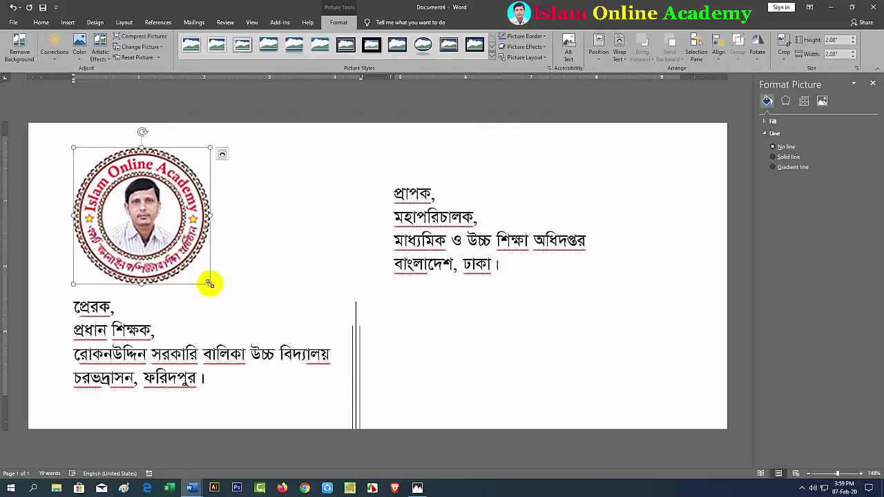
- Resize the logo to about 0.64 inch square and delete the empty line beneath it
{"action": "left_click_drag", "start_coordinate": [210, 283], "coordinate": [112, 160]}
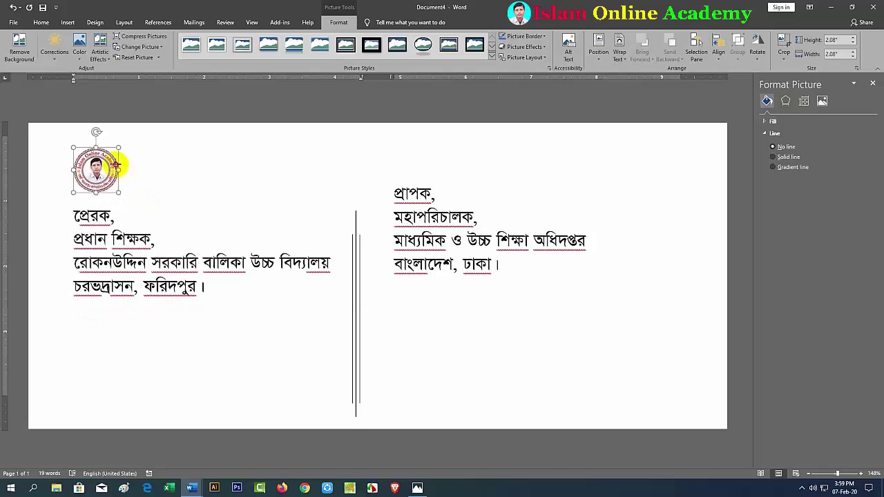
{"action": "left_click_drag", "start_coordinate": [112, 161], "coordinate": [116, 164]}
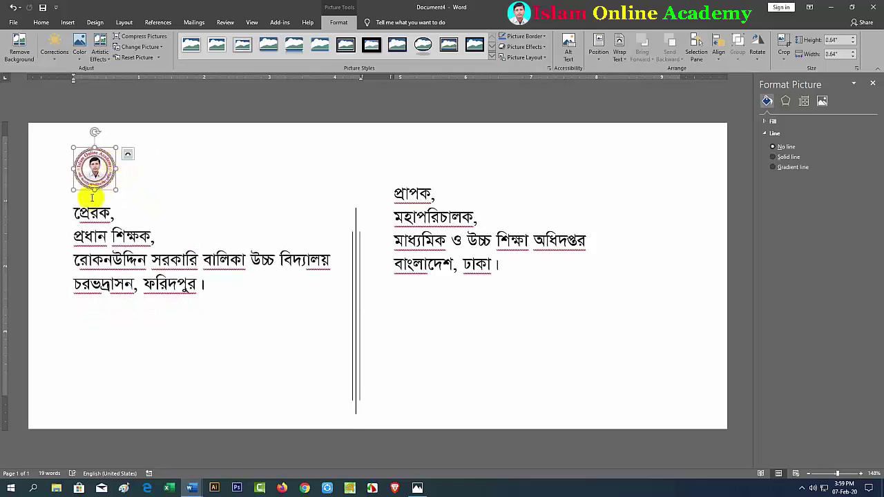
{"action": "left_click", "coordinate": [91, 198]}
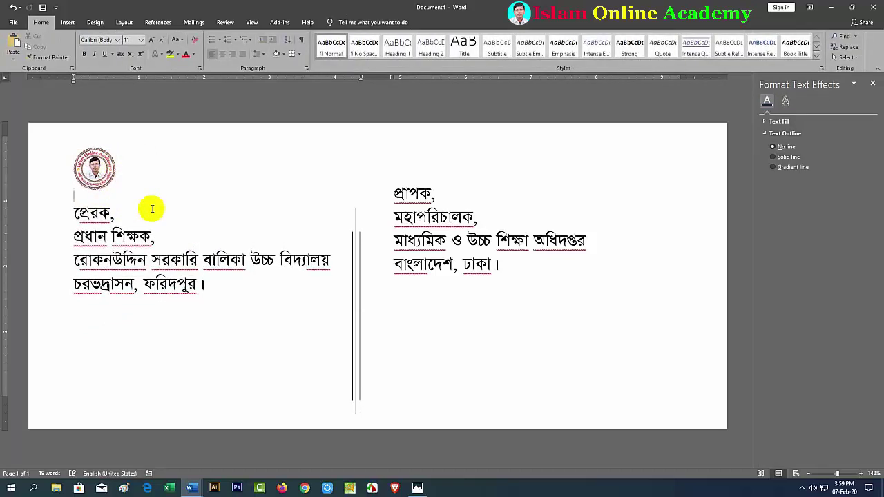
{"action": "key", "text": "Delete"}
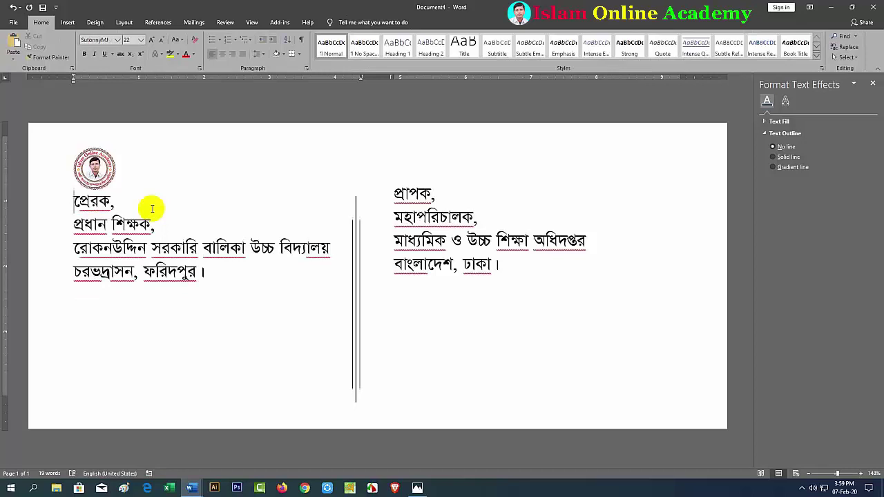
- Insert a blank line above প্রাপক and shrink its font to align the recipient block
{"action": "left_click", "coordinate": [392, 192]}
{"action": "key", "text": "Return"}
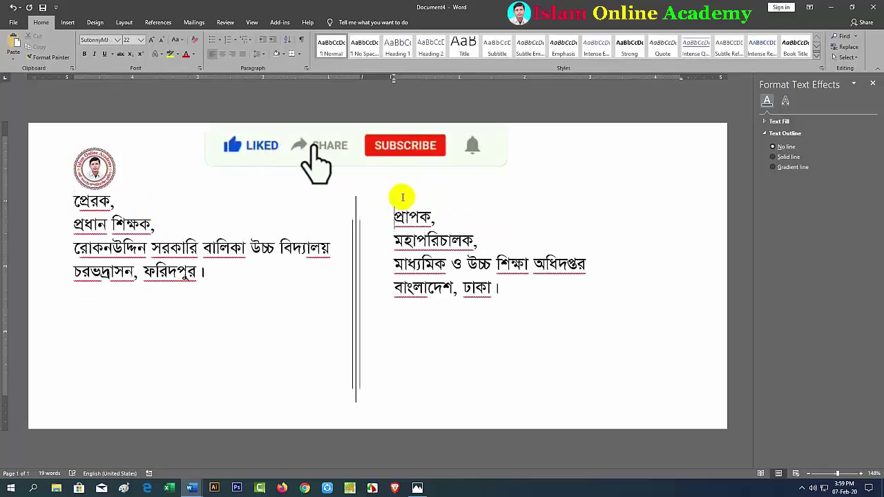
{"action": "left_click", "coordinate": [402, 198]}
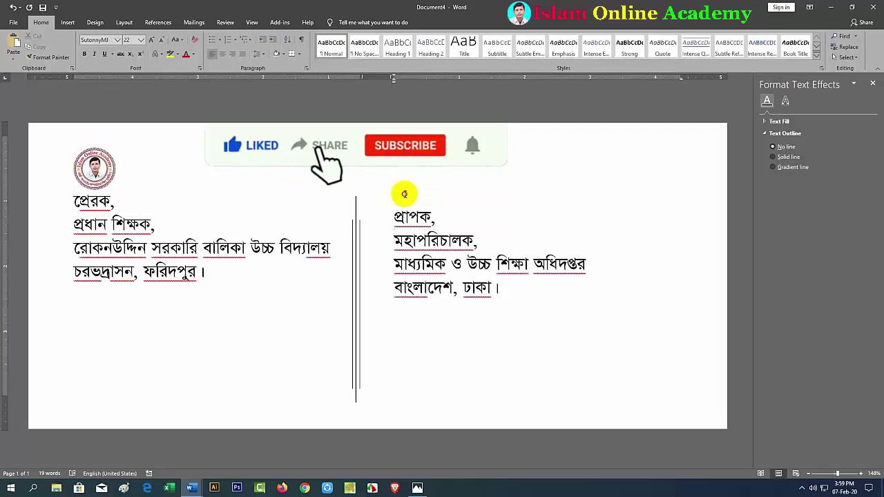
{"action": "left_click", "coordinate": [161, 40]}
{"action": "left_click", "coordinate": [161, 39]}
{"action": "left_click", "coordinate": [161, 39]}
{"action": "left_click", "coordinate": [161, 39]}
{"action": "left_click", "coordinate": [161, 39]}
{"action": "left_click", "coordinate": [161, 39]}
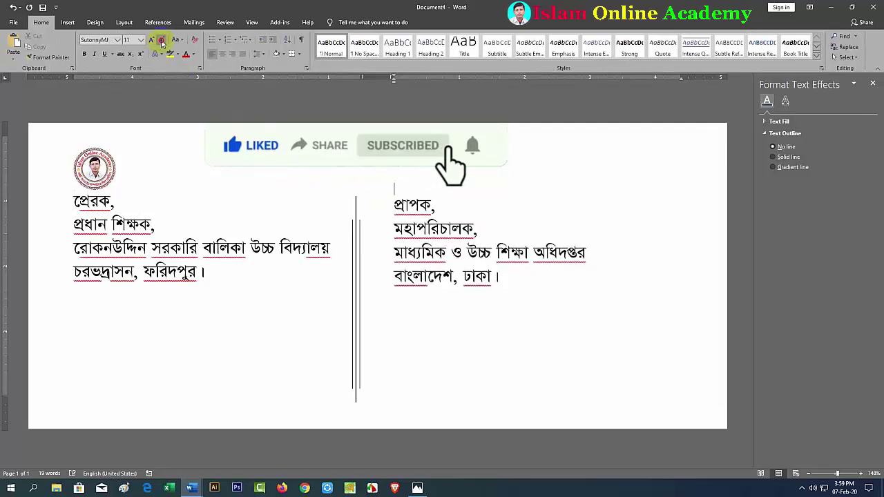
{"action": "left_click", "coordinate": [161, 39]}
{"action": "left_click", "coordinate": [161, 39]}
{"action": "left_click", "coordinate": [161, 39]}
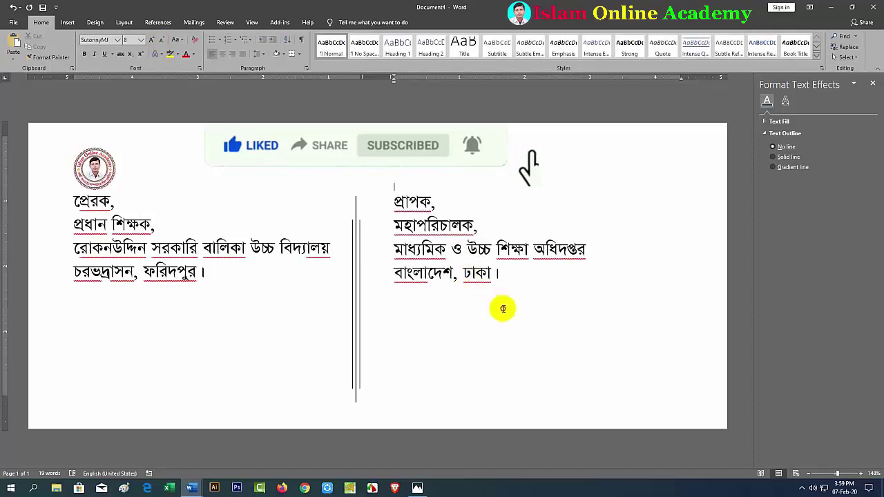
- Compare the envelope layout with the reference envelope image in Photos
{"action": "left_click", "coordinate": [503, 309]}
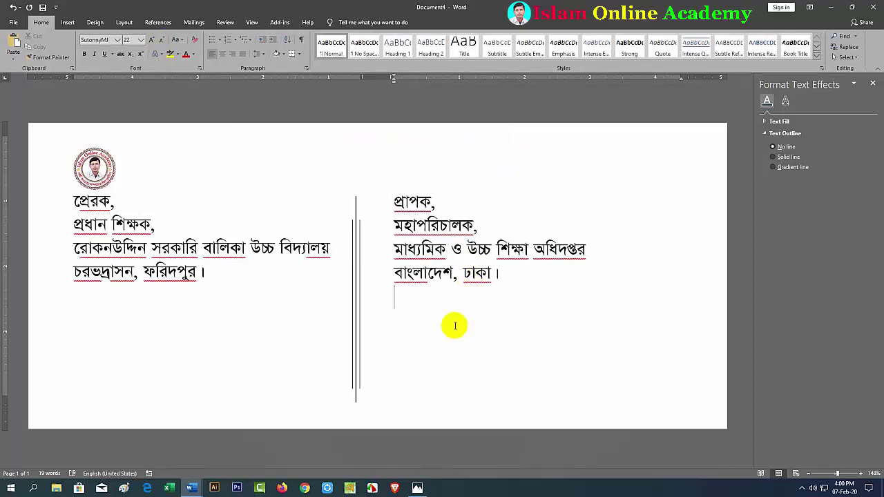
{"action": "left_click", "coordinate": [417, 488]}
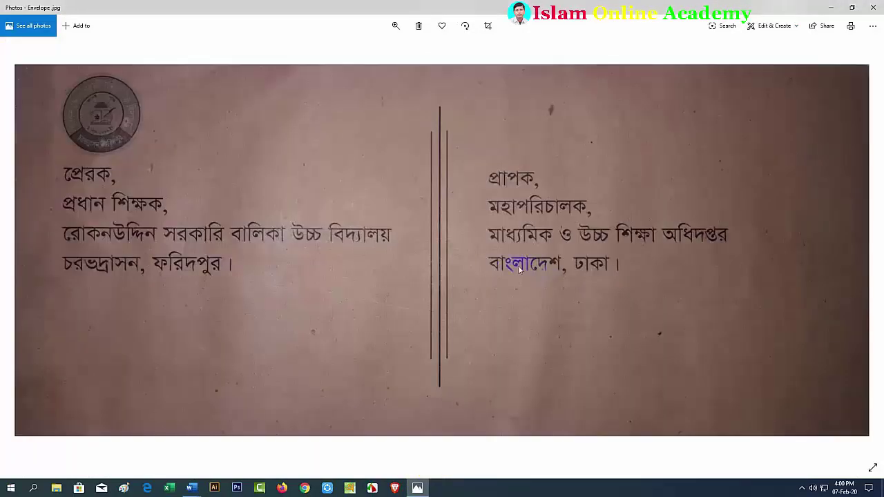
{"action": "left_click", "coordinate": [418, 488]}
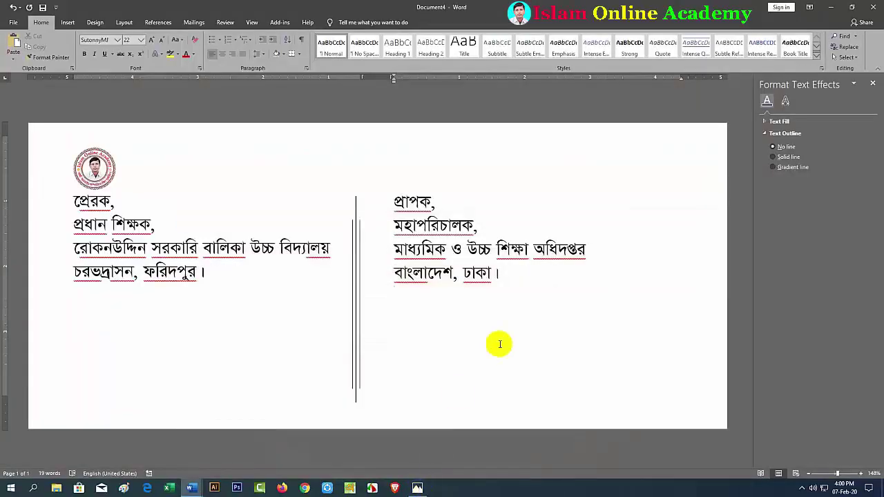